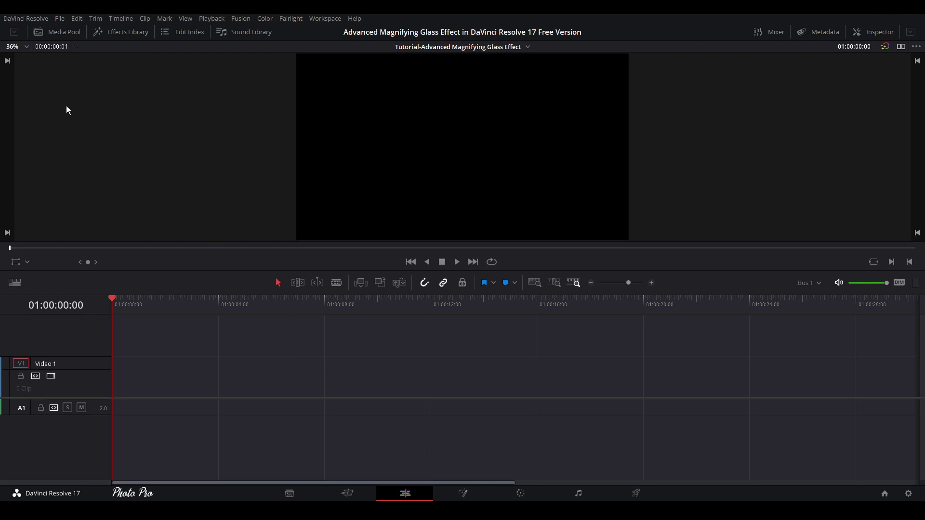
# Create a new Fusion composition clip named Magnifyer Glass Effect in the media pool.
pyautogui.click(53, 37)
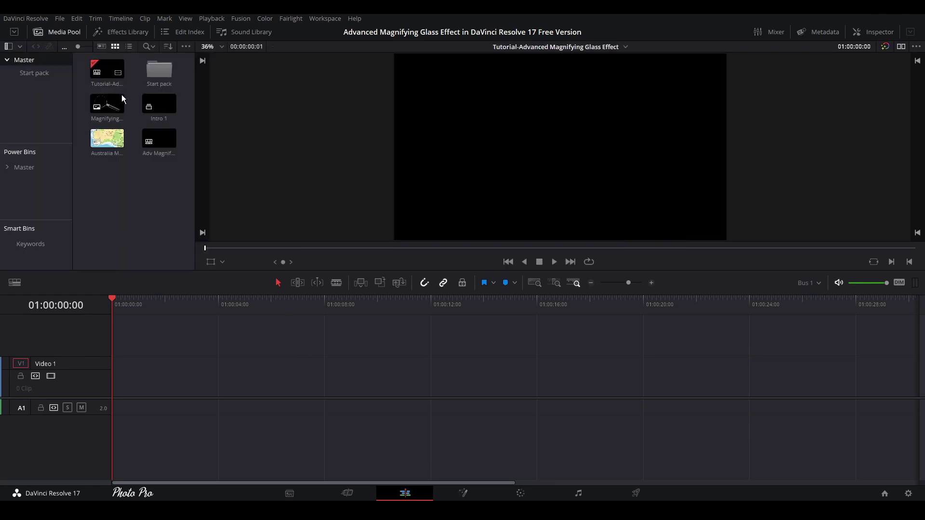
pyautogui.rightClick(119, 223)
pyautogui.moveTo(153, 227)
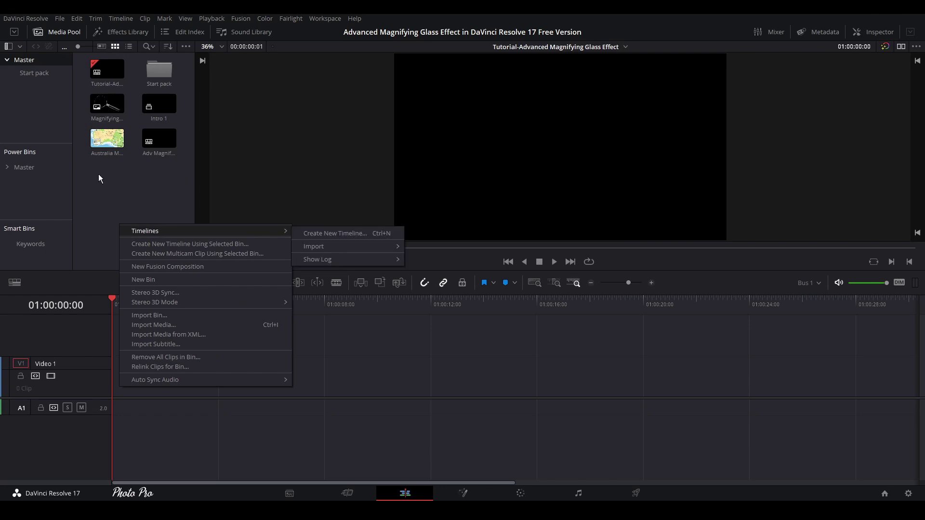
pyautogui.click(174, 268)
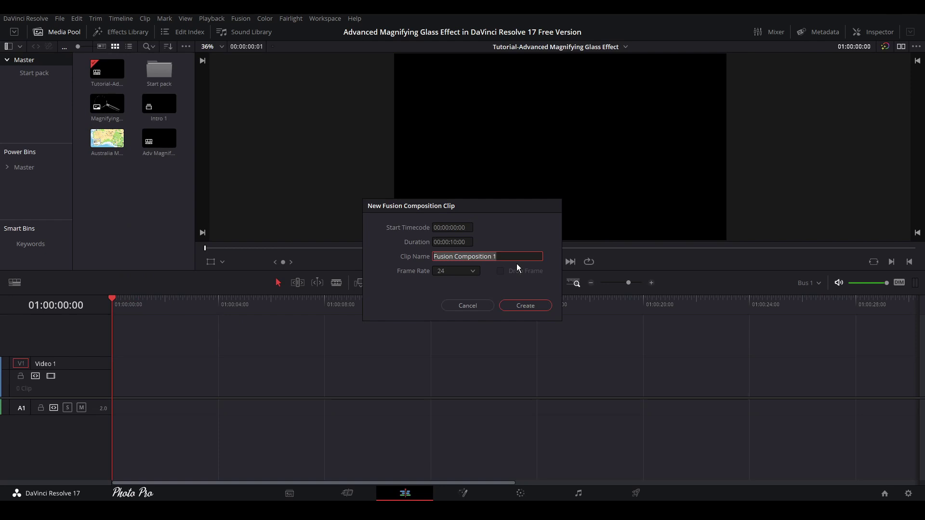
pyautogui.write('Magnifier Glass Effect')
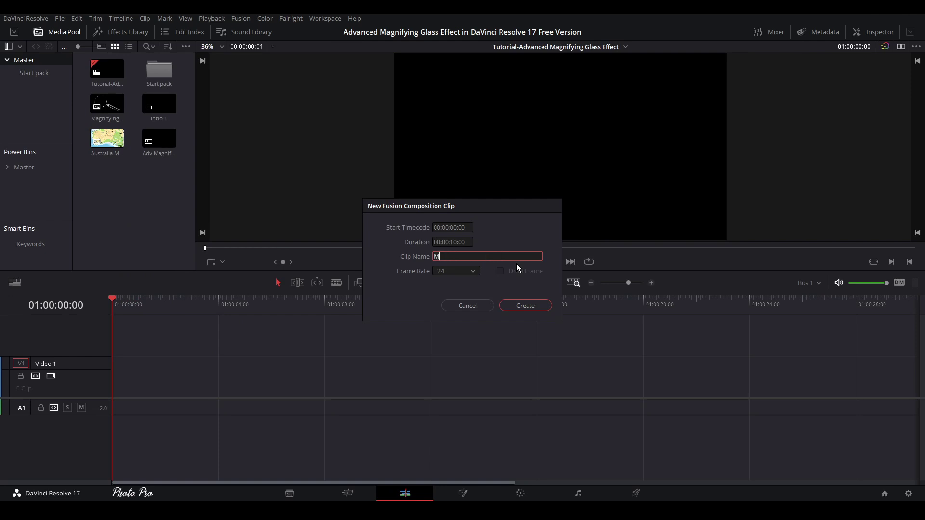
pyautogui.hotkey('shift', 'Right')
pyautogui.hotkey('shift', 'Right')
pyautogui.hotkey('shift', 'Right')
pyautogui.hotkey('shift', 'Right')
pyautogui.hotkey('shift', 'Right')
pyautogui.hotkey('shift', 'Right')
pyautogui.hotkey('shift', 'Left')
pyautogui.hotkey('shift', 'Right')
pyautogui.hotkey('shift', 'Right')
pyautogui.hotkey('shift', 'Right')
pyautogui.hotkey('shift', 'Right')
pyautogui.hotkey('shift', 'Right')
pyautogui.hotkey('shift', 'Right')
pyautogui.press('Return')
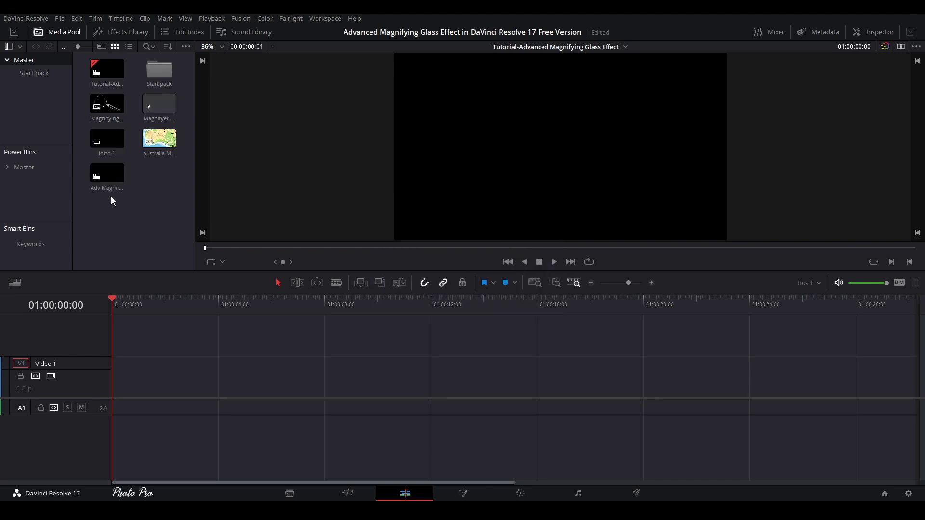
# Place the Magnifyer composition at the start of the Video 1 track and open it for node editing in Fusion.
pyautogui.moveTo(158, 118); pyautogui.dragTo(115, 381)
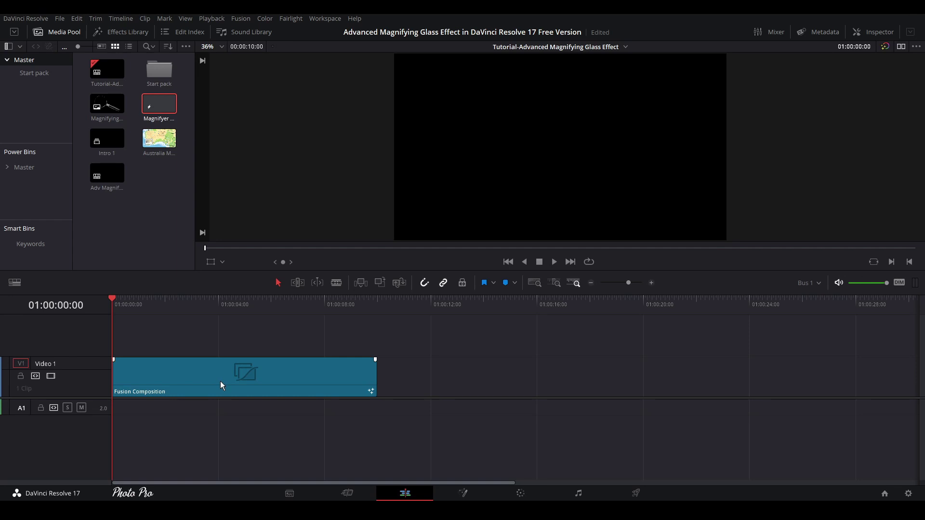
pyautogui.click(221, 305)
pyautogui.click(291, 384)
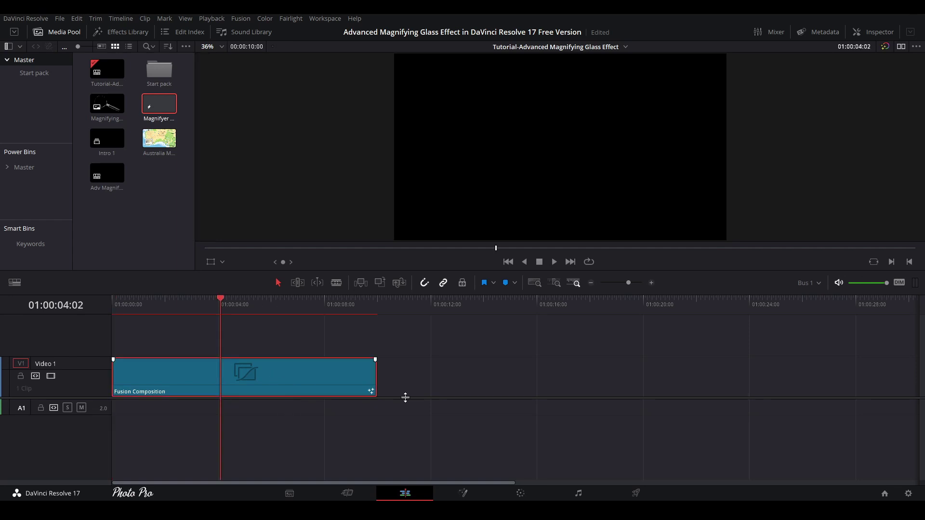
pyautogui.click(466, 495)
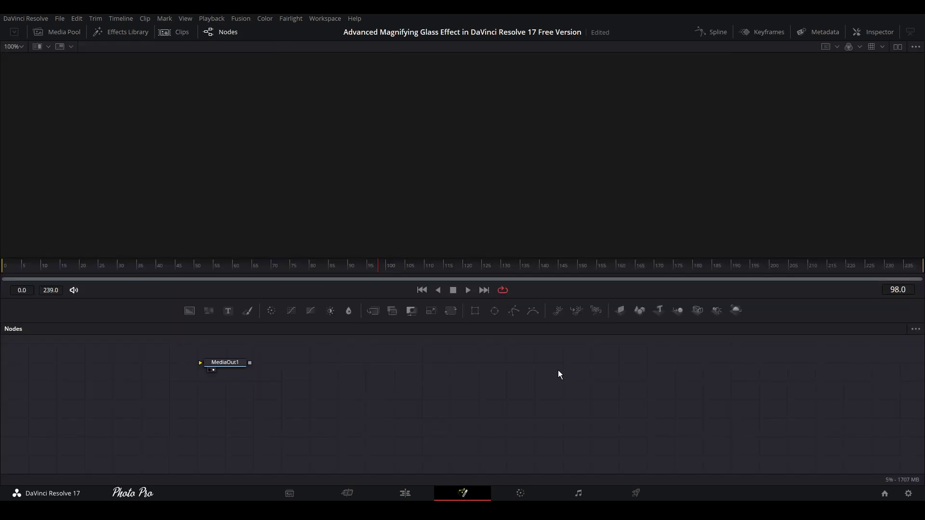
# Move MediaOut1 well away to make room, connect the Australia map clip to its input, and enlarge the viewer slightly.
pyautogui.moveTo(215, 366); pyautogui.dragTo(643, 419)
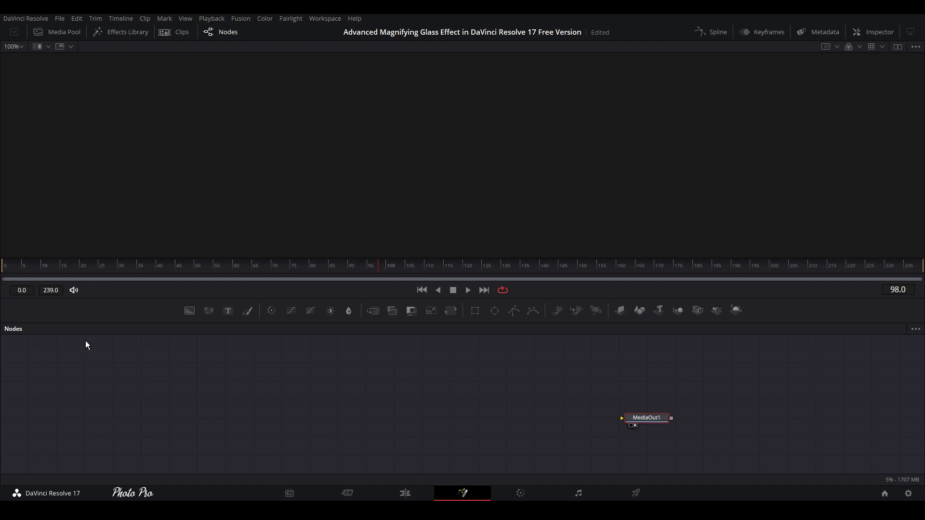
pyautogui.click(64, 31)
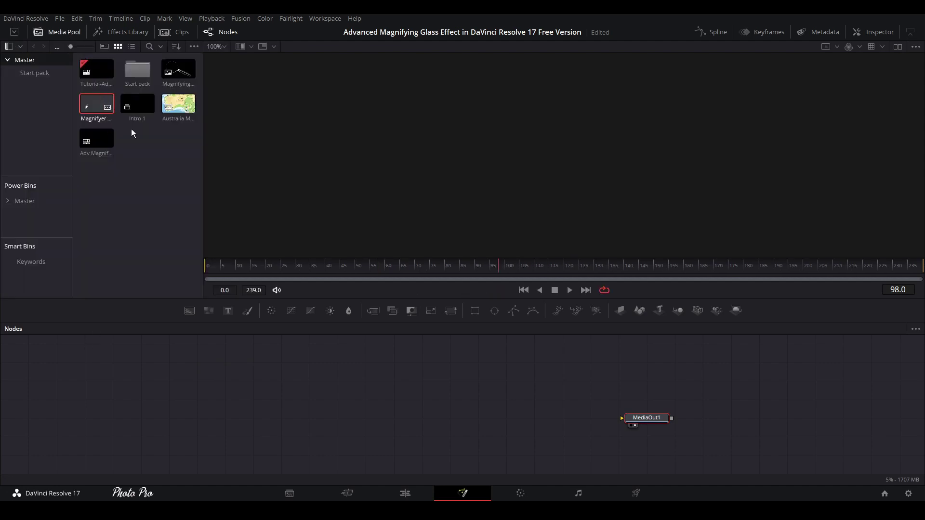
pyautogui.moveTo(178, 103); pyautogui.dragTo(622, 418)
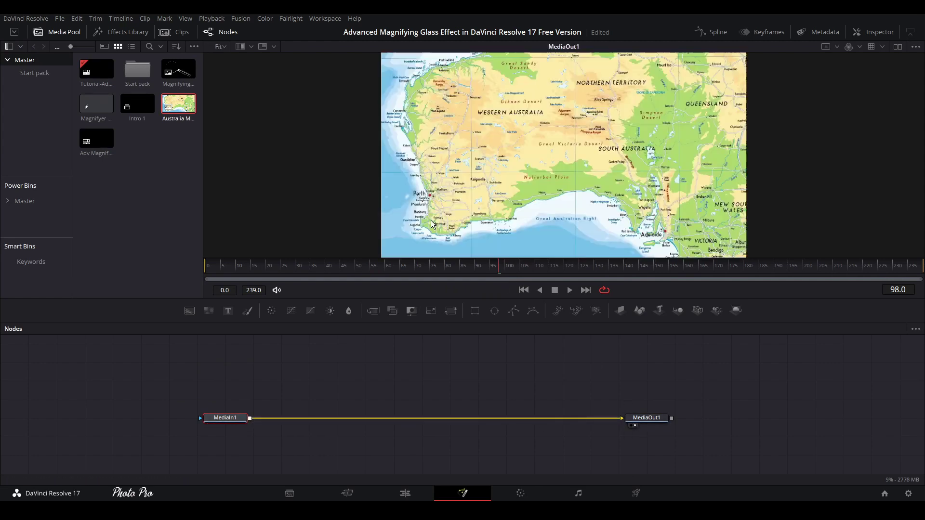
pyautogui.click(51, 33)
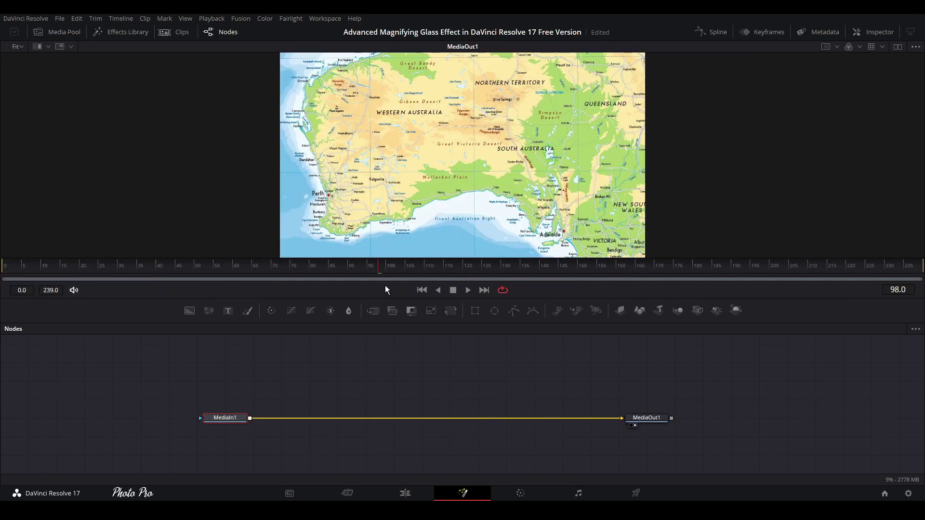
pyautogui.moveTo(427, 300); pyautogui.dragTo(427, 313)
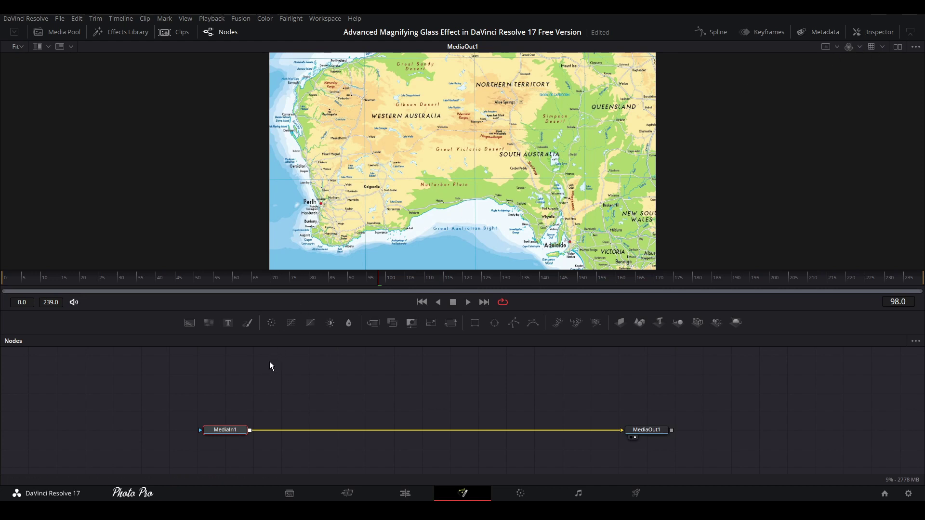
# Insert a Transform node between MediaIn1 and MediaOut1, space it away from MediaIn1, and show its settings.
pyautogui.hotkey('shift', 'space')
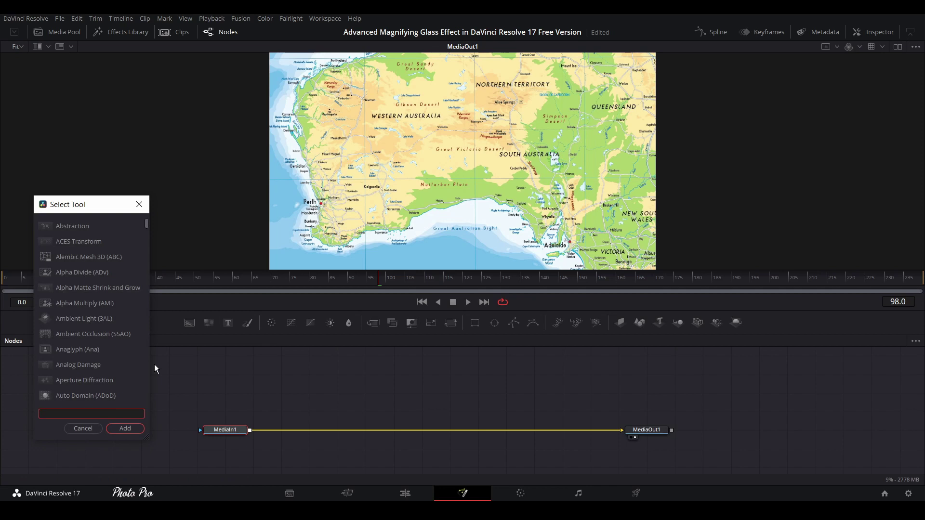
pyautogui.write('tran')
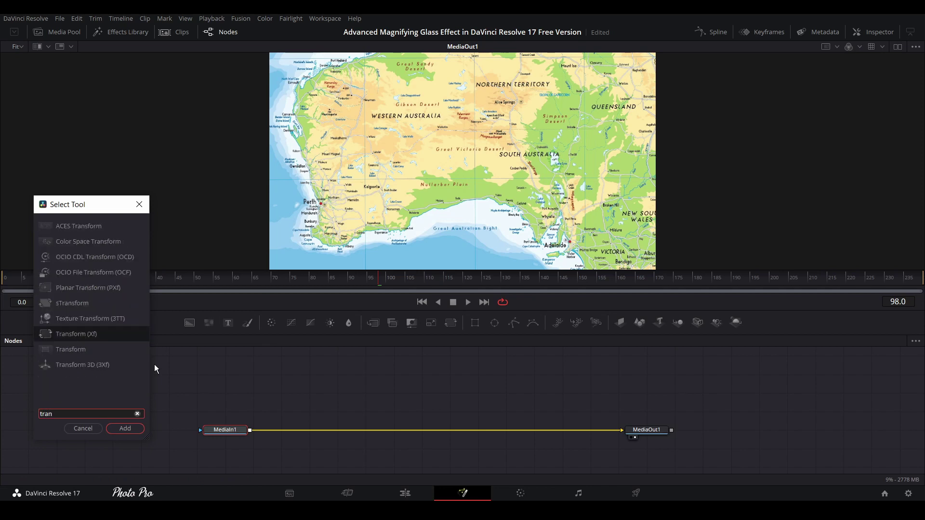
pyautogui.press('Return')
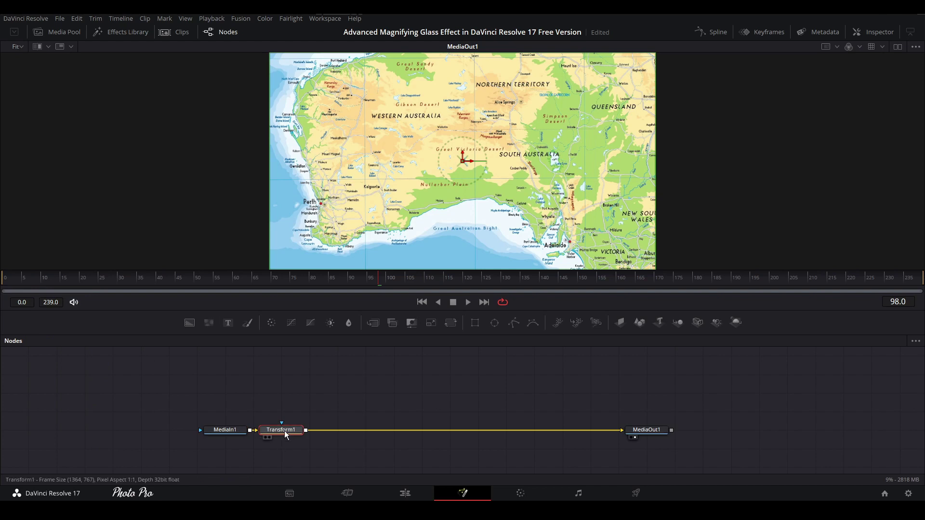
pyautogui.moveTo(289, 434); pyautogui.dragTo(298, 438)
pyautogui.click(873, 32)
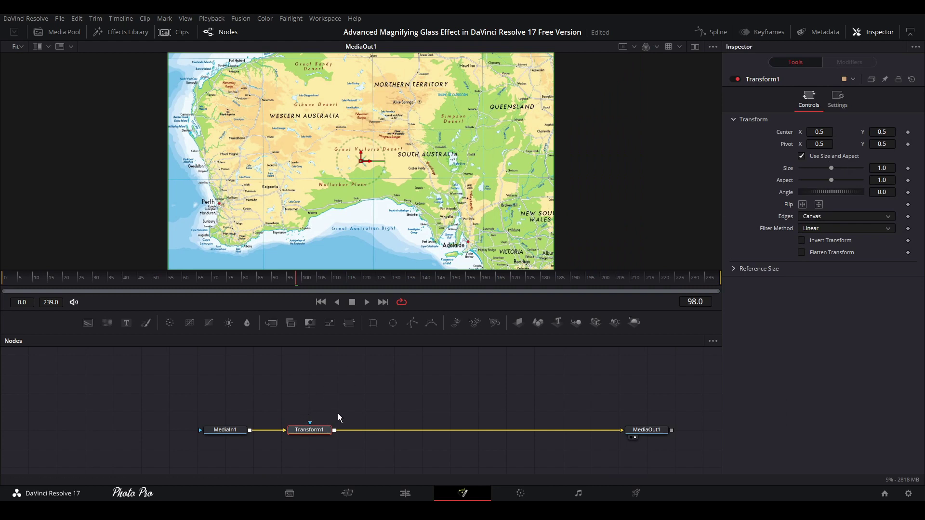
# Try a size of about 0.92 on Transform1, reset it to the default, and attach an ellipse mask to the node.
pyautogui.moveTo(831, 168)
pyautogui.mouseDown()
pyautogui.moveTo(839, 169)
pyautogui.moveTo(826, 172)
pyautogui.mouseUp()
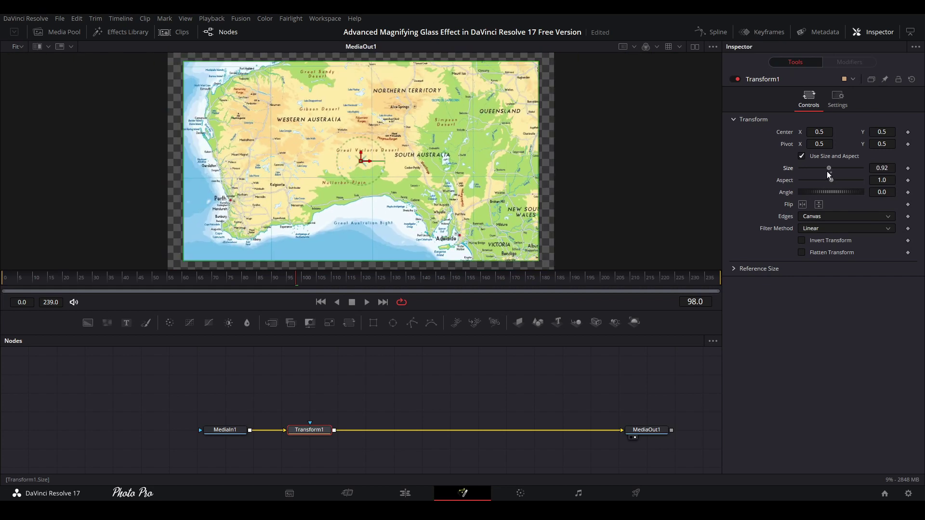
pyautogui.doubleClick(786, 170)
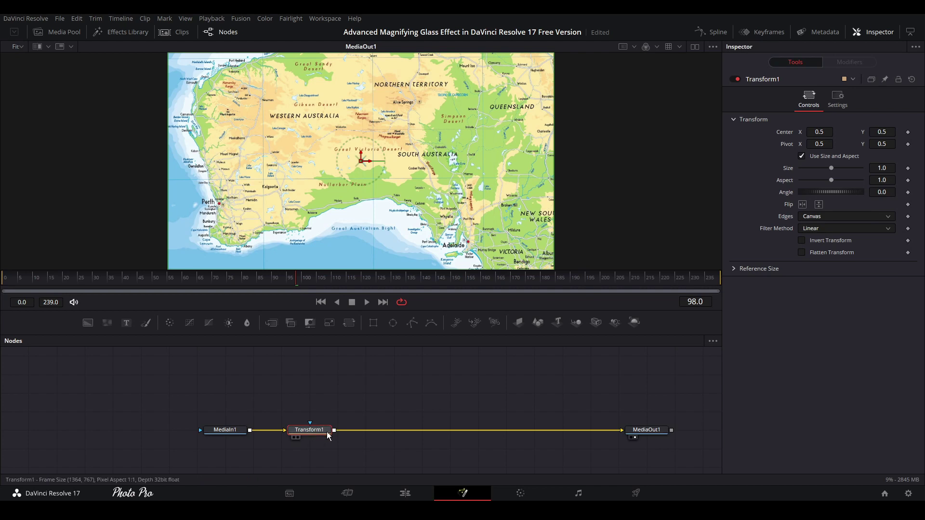
pyautogui.click(392, 322)
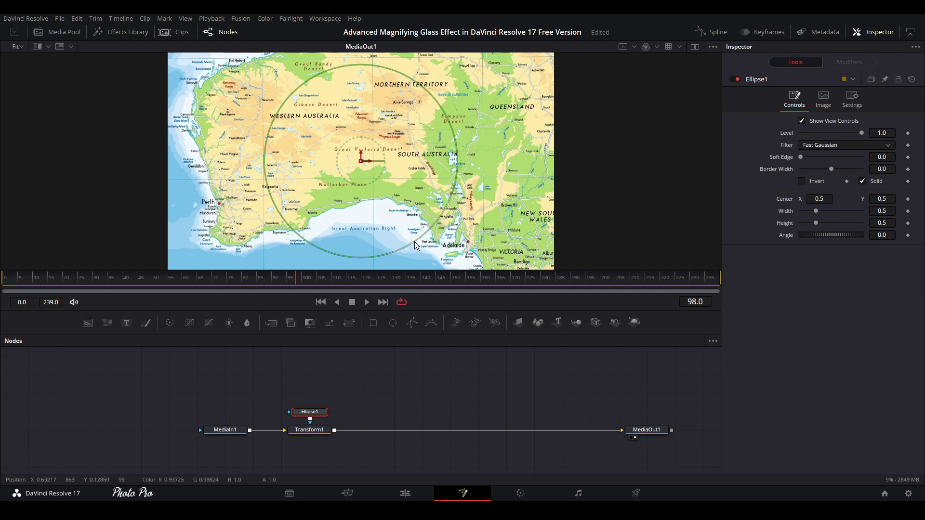
pyautogui.moveTo(418, 244); pyautogui.dragTo(389, 211)
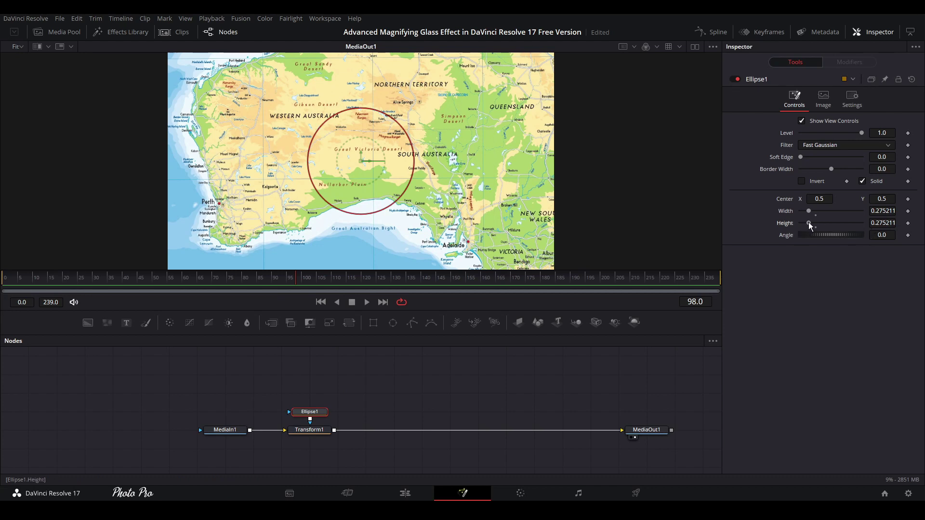
pyautogui.moveTo(809, 223)
pyautogui.mouseDown()
pyautogui.moveTo(821, 223)
pyautogui.moveTo(808, 224)
pyautogui.moveTo(816, 209)
pyautogui.moveTo(808, 211)
pyautogui.mouseUp()
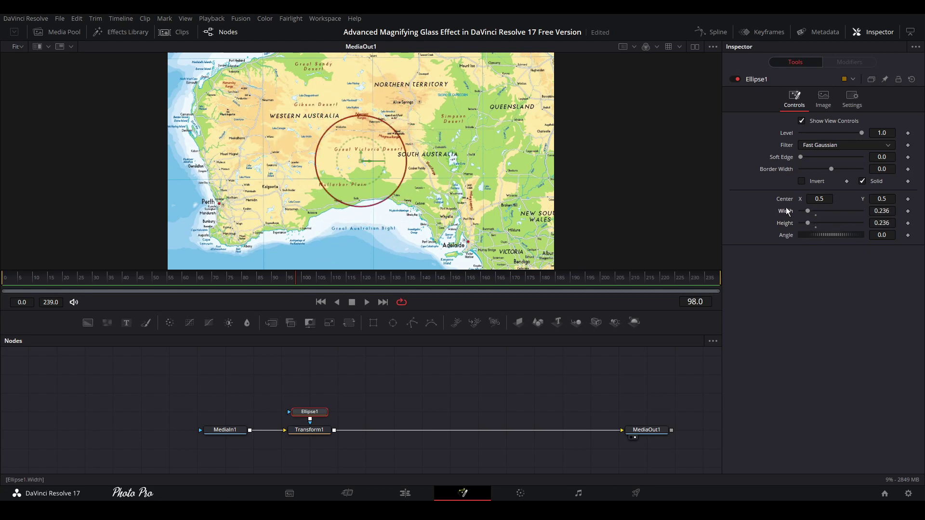
pyautogui.doubleClick(786, 211)
pyautogui.doubleClick(785, 223)
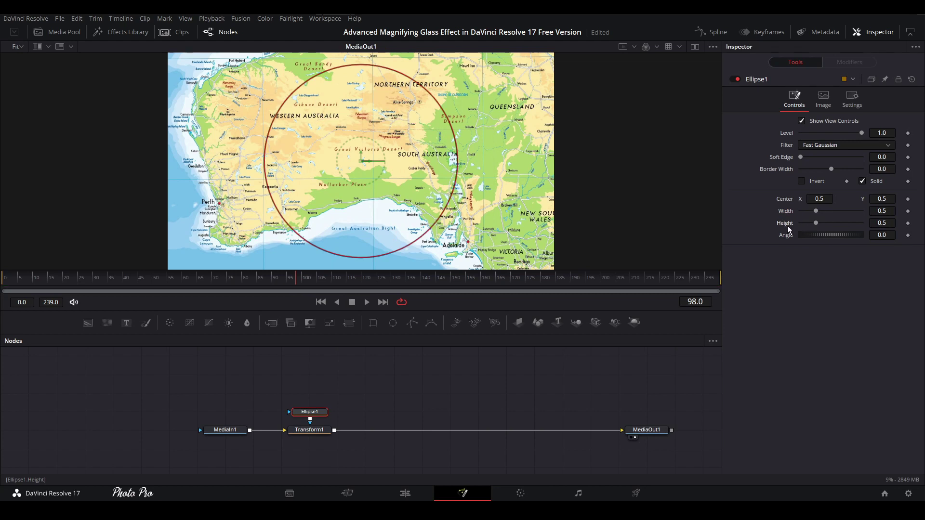
# Add an expression to the ellipse mask's Height that links it to Width.
pyautogui.rightClick(787, 224)
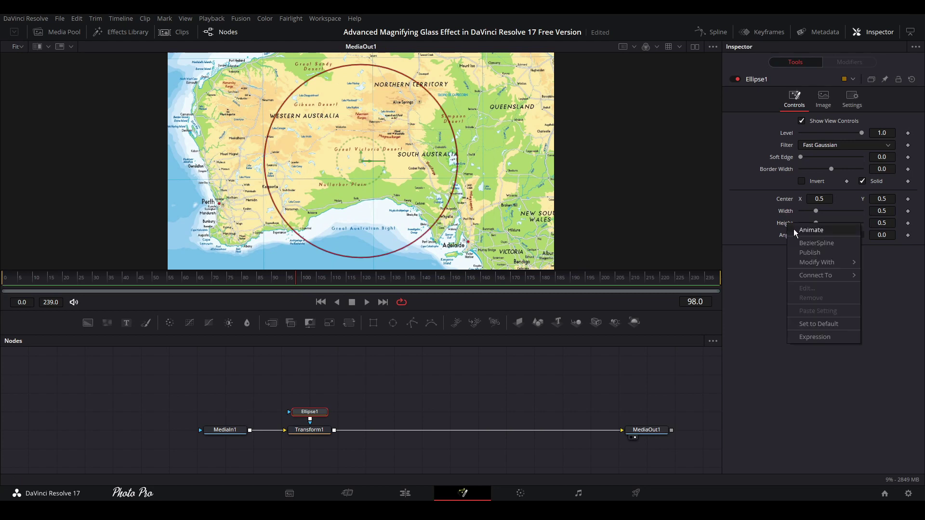
pyautogui.click(816, 336)
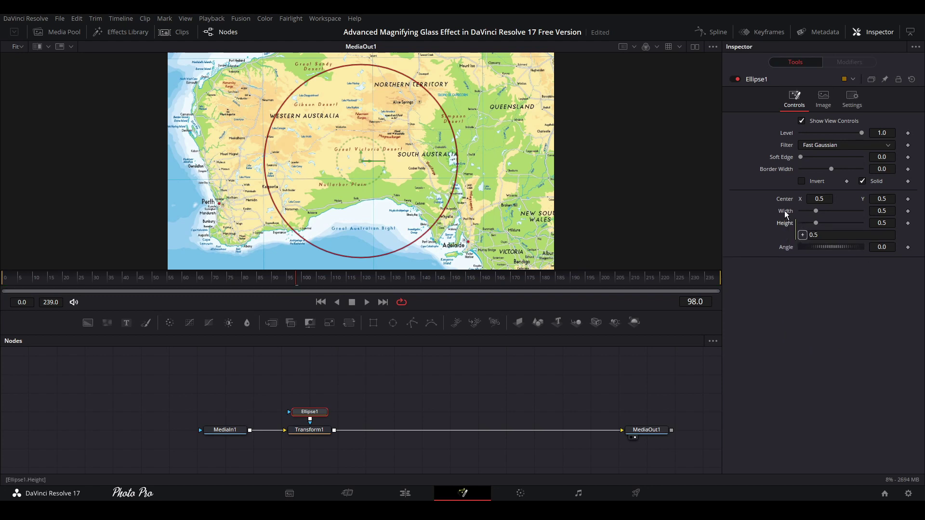
pyautogui.moveTo(802, 234); pyautogui.dragTo(785, 214)
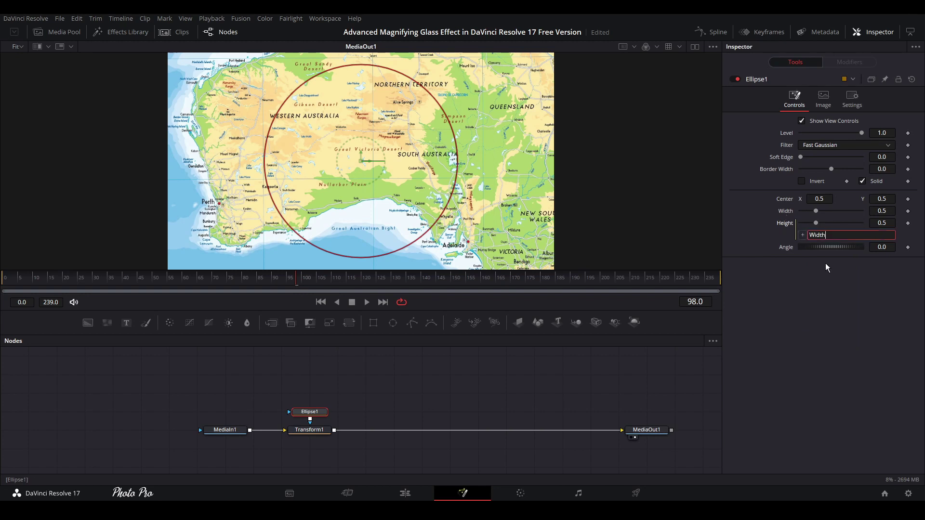
pyautogui.click(824, 299)
# Shrink the ellipse mask to a width of about 0.253 and move its node farther above Transform1.
pyautogui.moveTo(817, 210)
pyautogui.mouseDown()
pyautogui.moveTo(827, 210)
pyautogui.moveTo(808, 215)
pyautogui.mouseUp()
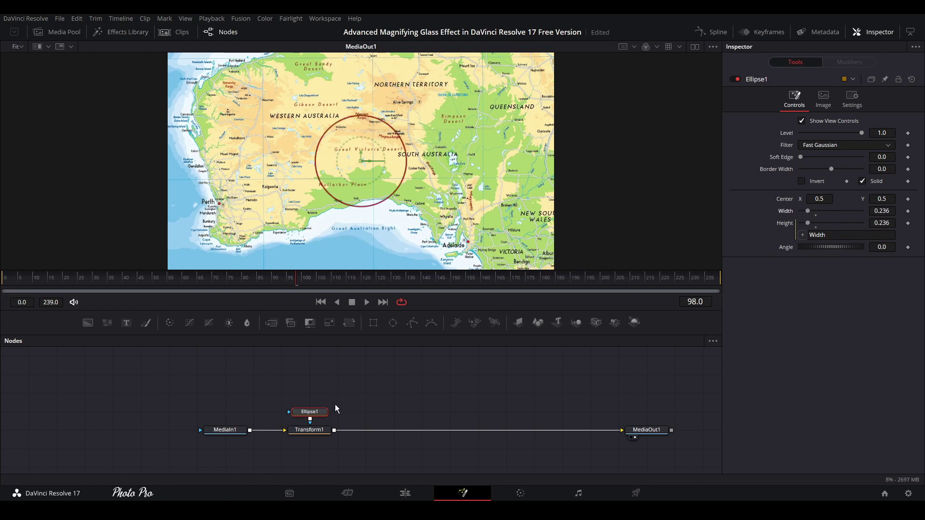
pyautogui.moveTo(312, 413); pyautogui.dragTo(311, 395)
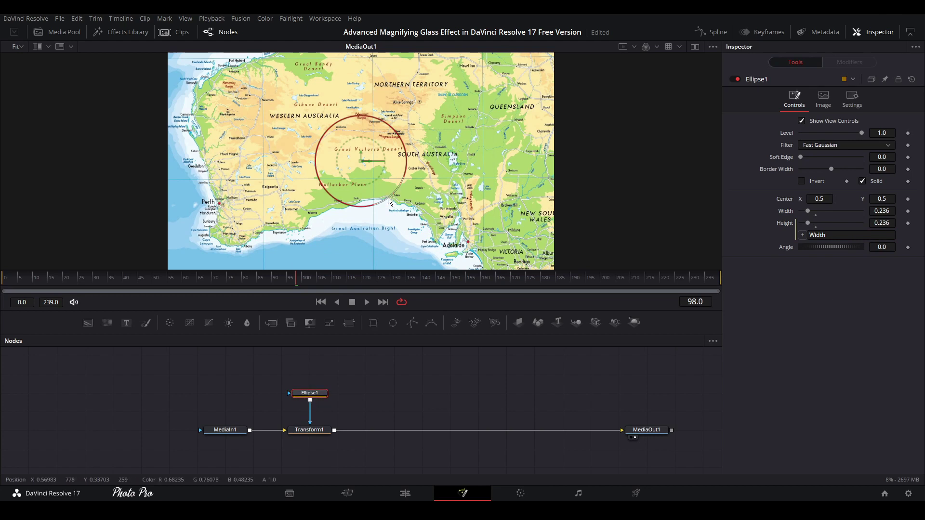
pyautogui.moveTo(390, 200); pyautogui.dragTo(393, 204)
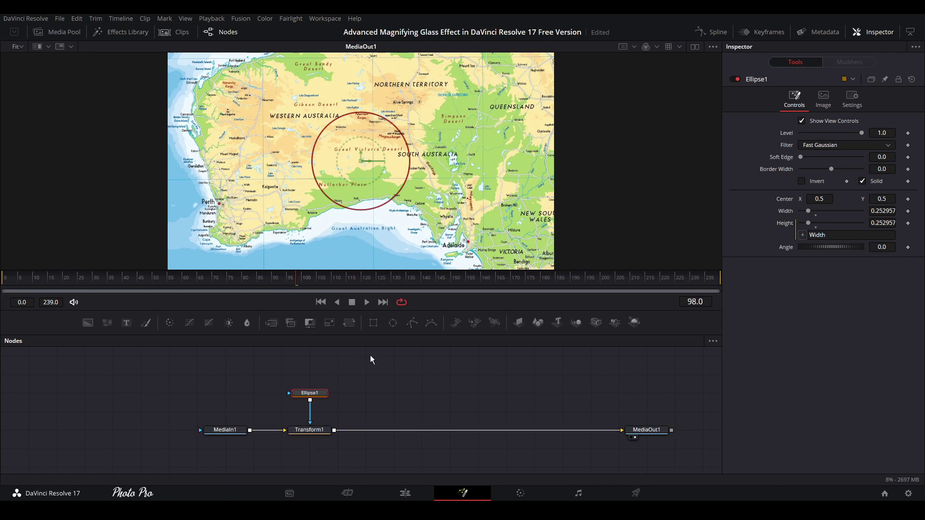
# Set Transform1's size to about 1.158 and shift the ellipse mask's center to about X 0.496, Y 0.487.
pyautogui.click(309, 430)
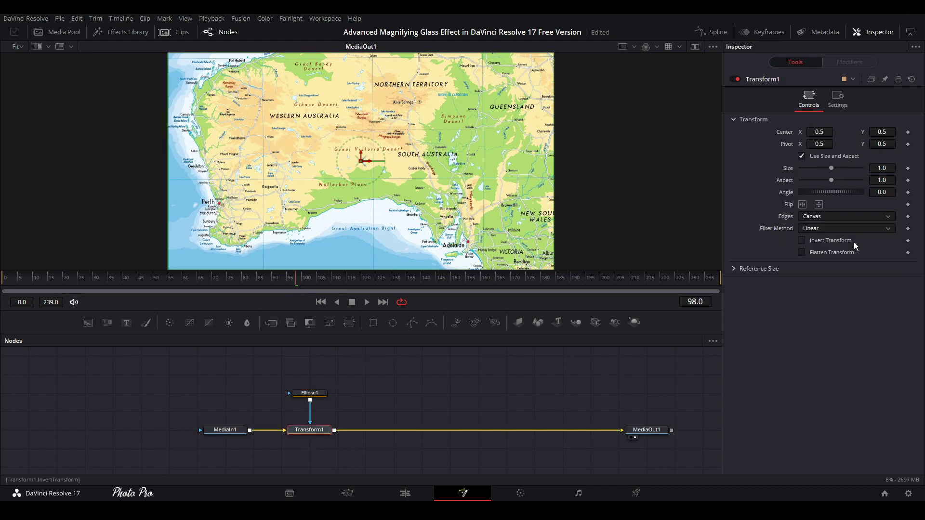
pyautogui.moveTo(882, 168)
pyautogui.mouseDown()
pyautogui.moveTo(891, 168)
pyautogui.moveTo(883, 168)
pyautogui.mouseUp()
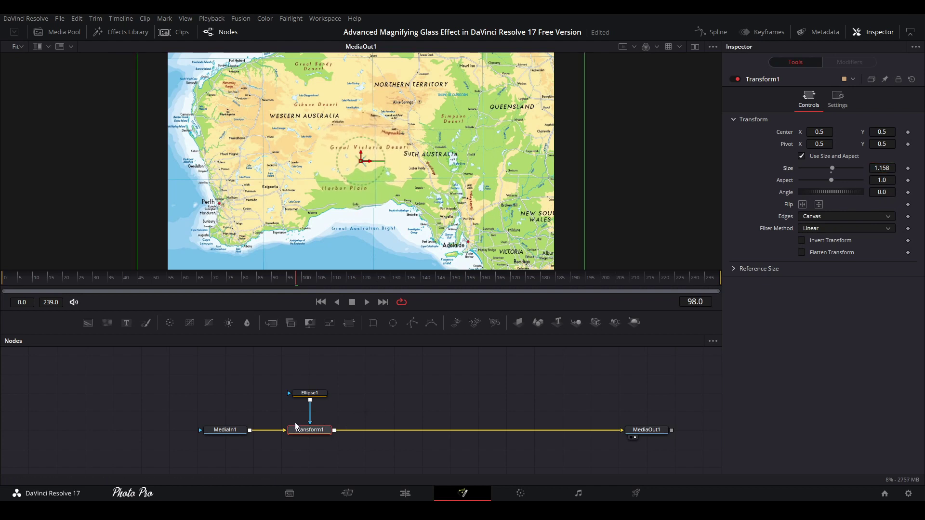
pyautogui.click(309, 393)
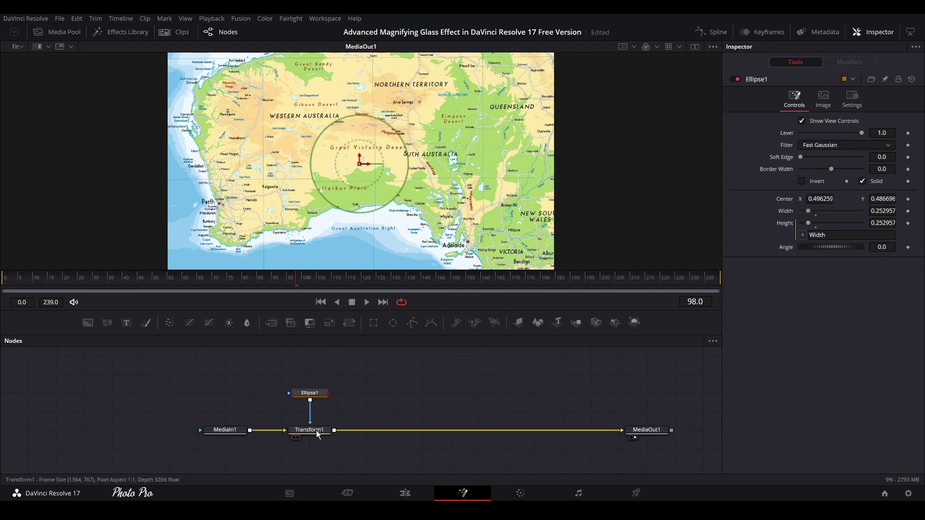
# Add the transparent magnifying glass image to the node graph and merge it over Transform1's output.
pyautogui.click(59, 32)
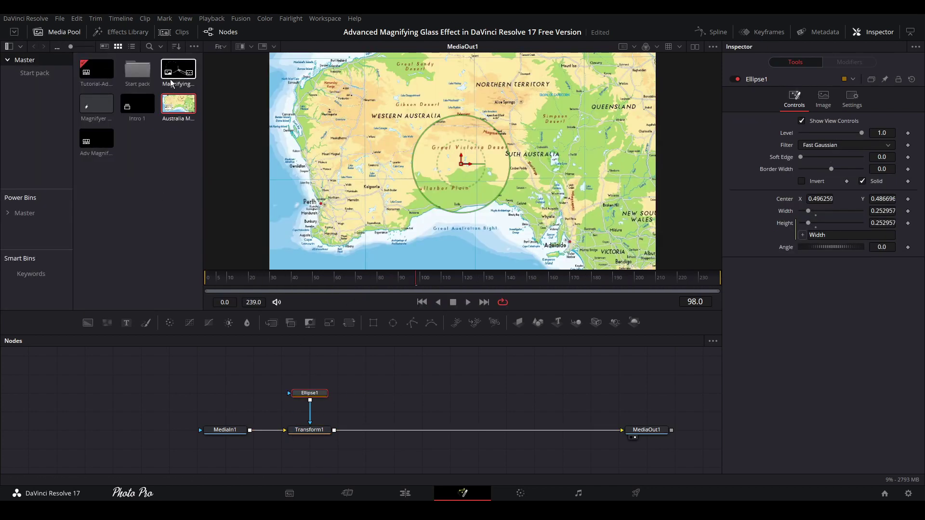
pyautogui.moveTo(171, 82); pyautogui.dragTo(393, 396)
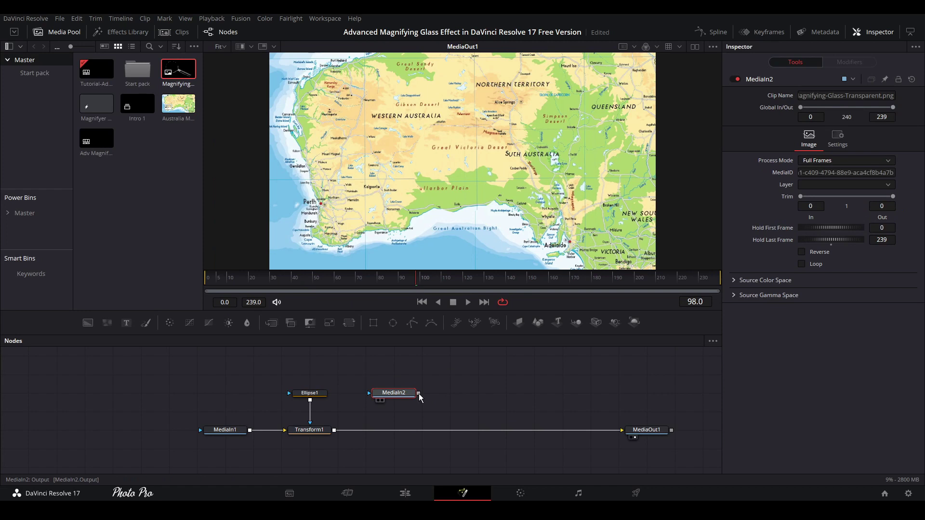
pyautogui.moveTo(419, 396); pyautogui.dragTo(333, 429)
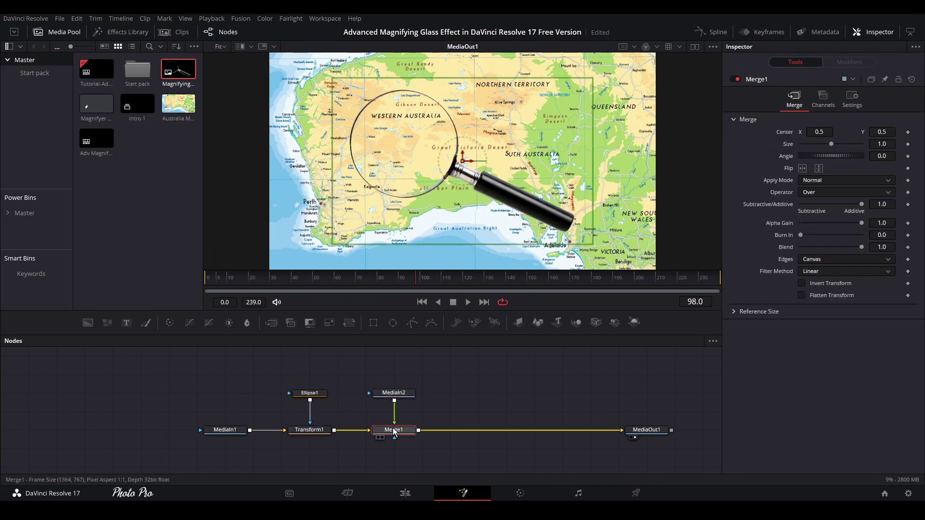
# Move the MediaIn2 node higher above Merge1 and insert a Transform node between them.
pyautogui.moveTo(394, 392); pyautogui.dragTo(394, 374)
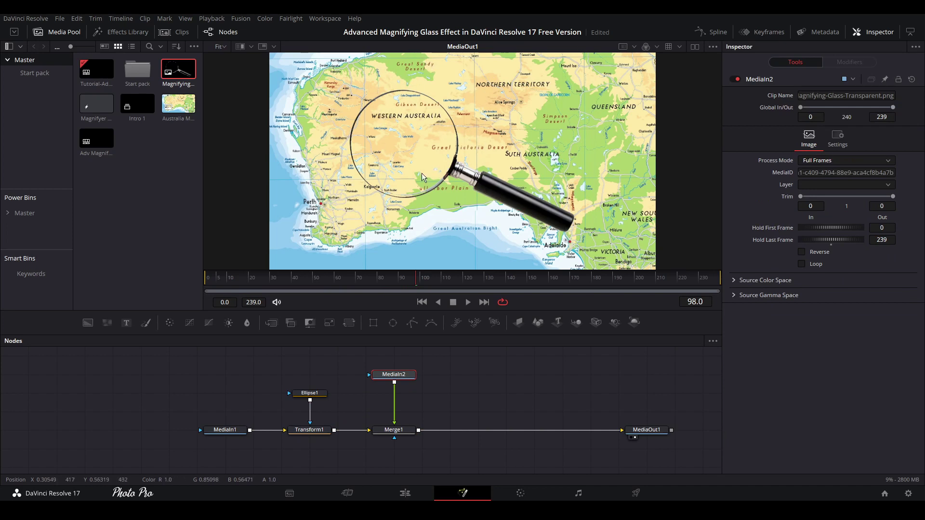
pyautogui.click(312, 397)
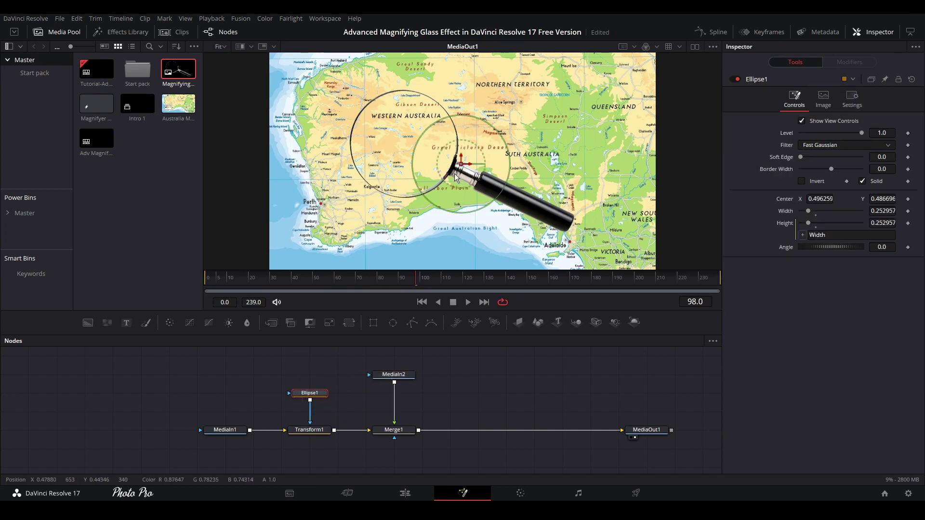
pyautogui.click(402, 375)
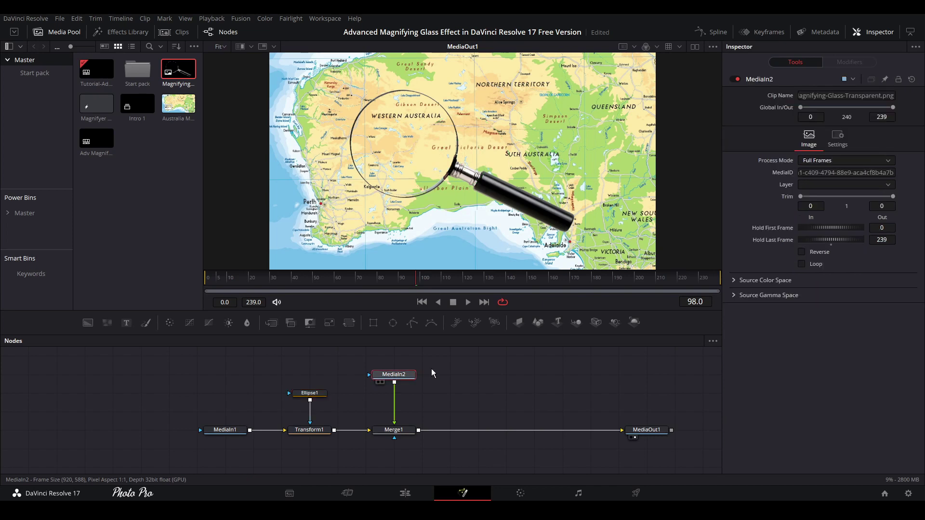
pyautogui.click(349, 324)
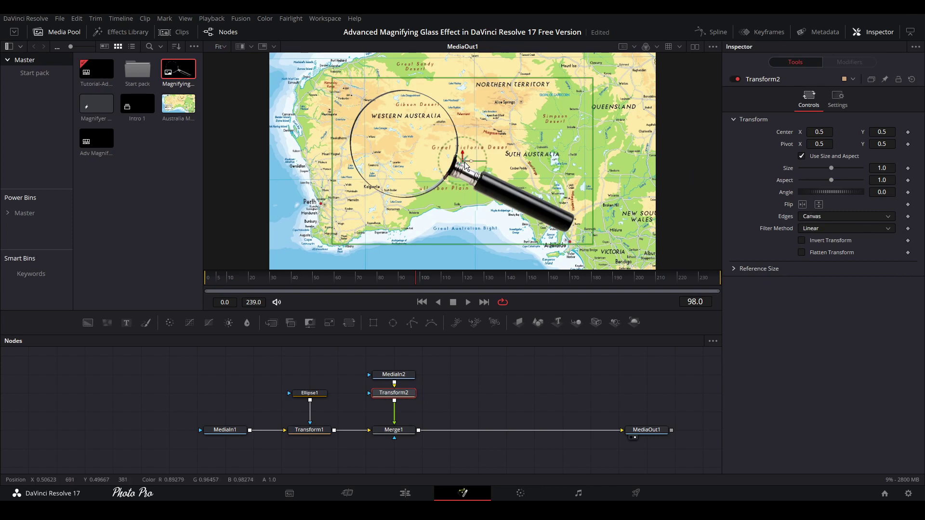
# Fit the magnifying glass around the ellipse mask by setting Transform2's size to 0.965 and its center to about X 0.720, Y 0.387.
pyautogui.moveTo(468, 165); pyautogui.dragTo(522, 181)
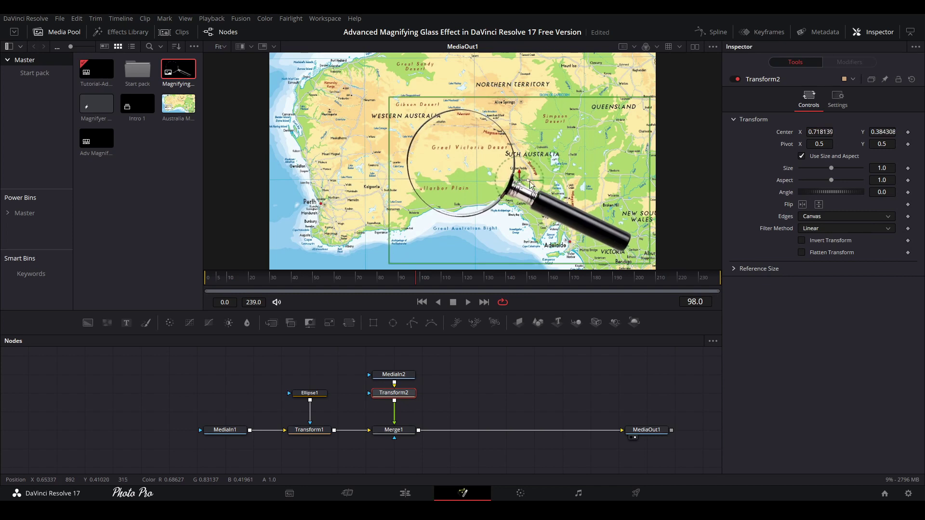
pyautogui.moveTo(881, 167); pyautogui.dragTo(864, 167)
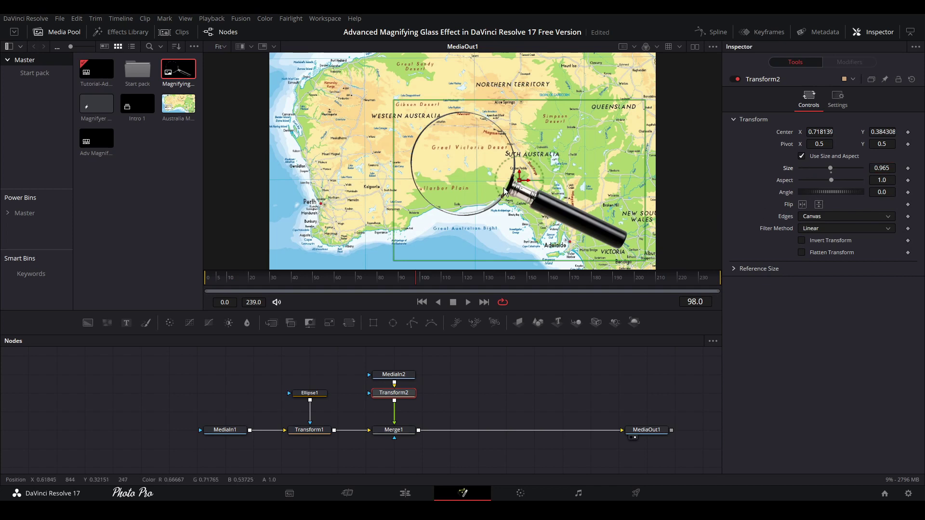
pyautogui.moveTo(521, 180); pyautogui.dragTo(522, 180)
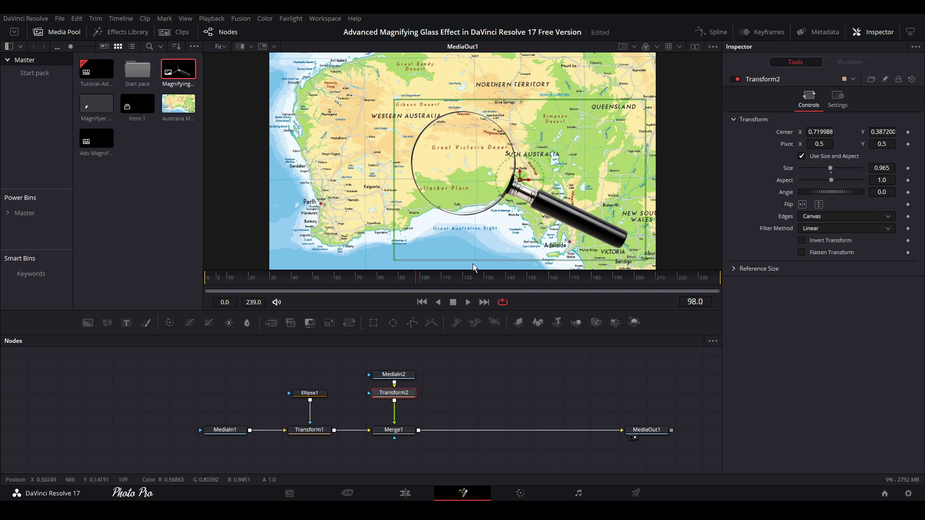
# Pin Ellipse1's settings and link Transform1's Pivot to Ellipse1's Center with an expression.
pyautogui.click(310, 394)
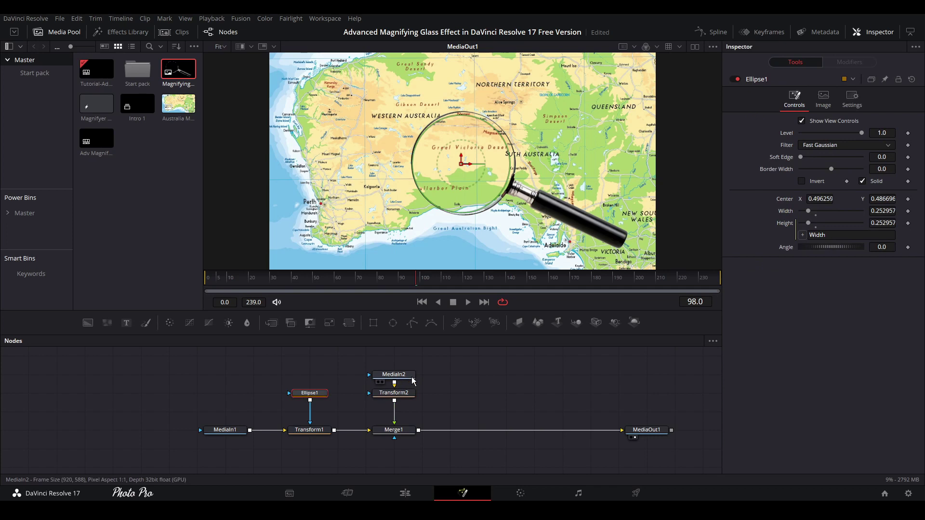
pyautogui.click(885, 79)
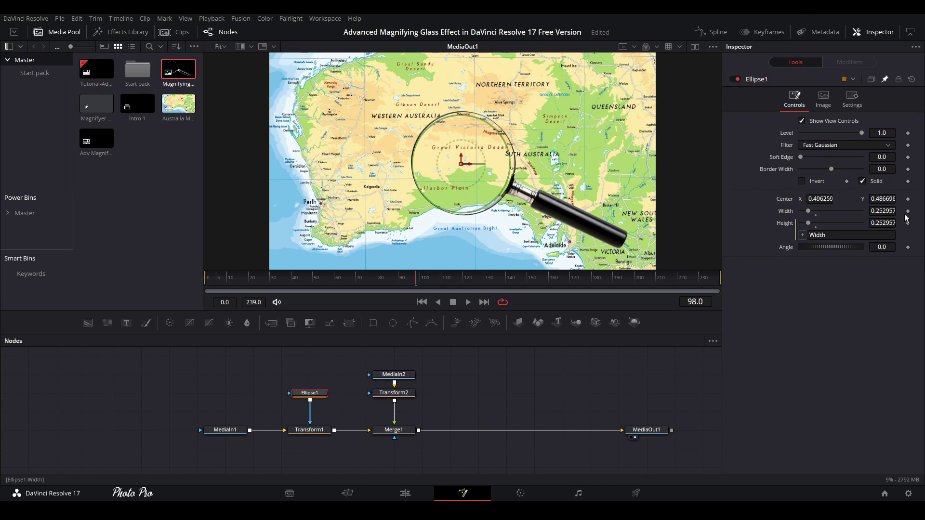
pyautogui.click(310, 431)
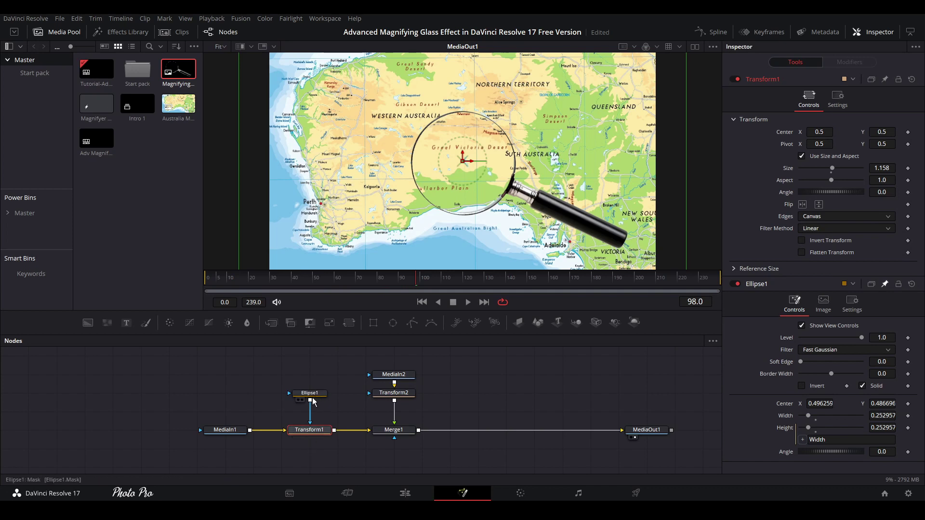
pyautogui.rightClick(793, 147)
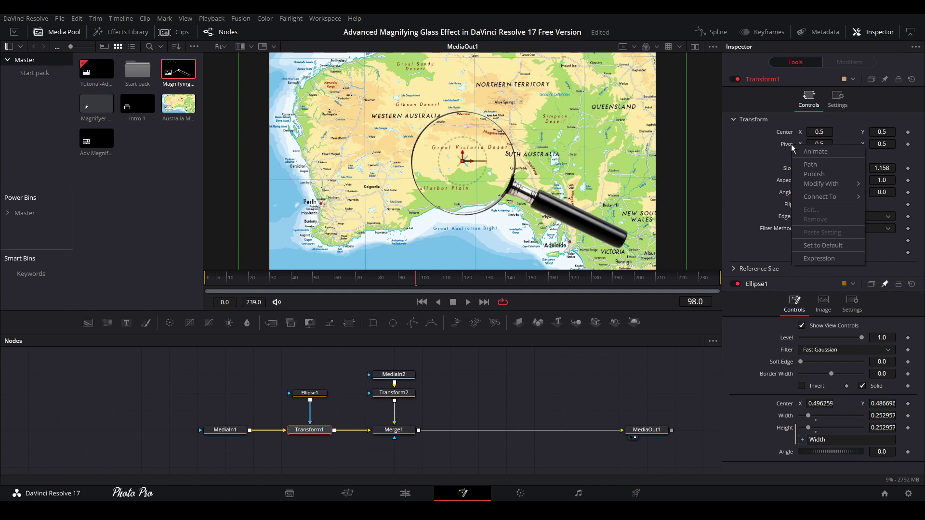
pyautogui.click(836, 258)
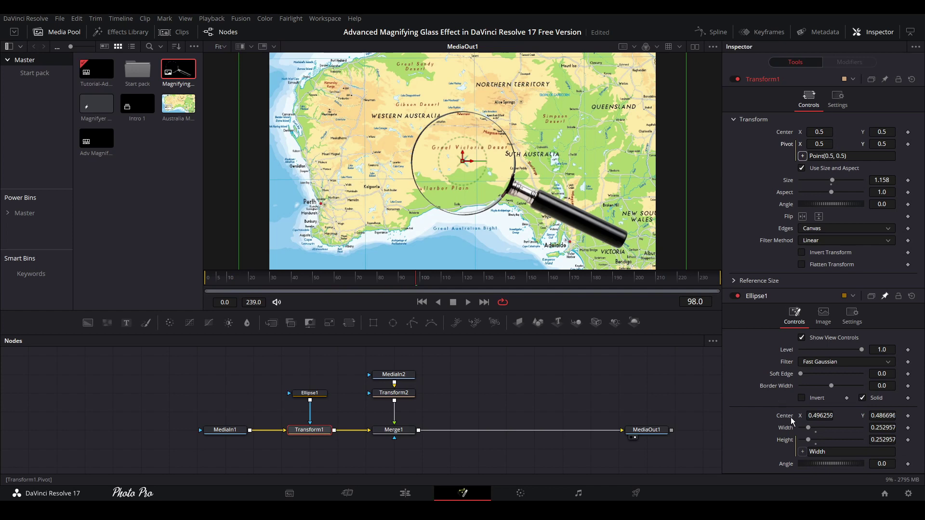
pyautogui.moveTo(792, 418); pyautogui.dragTo(793, 417)
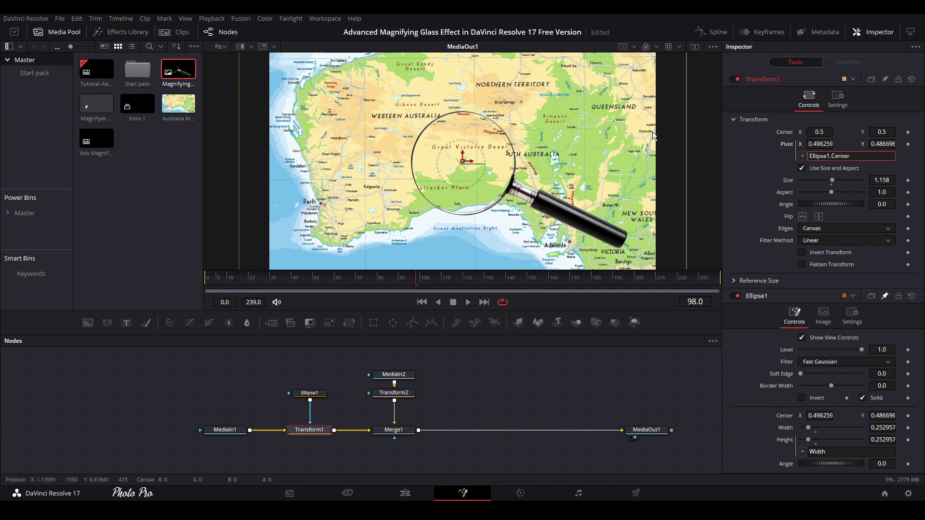
pyautogui.click(623, 368)
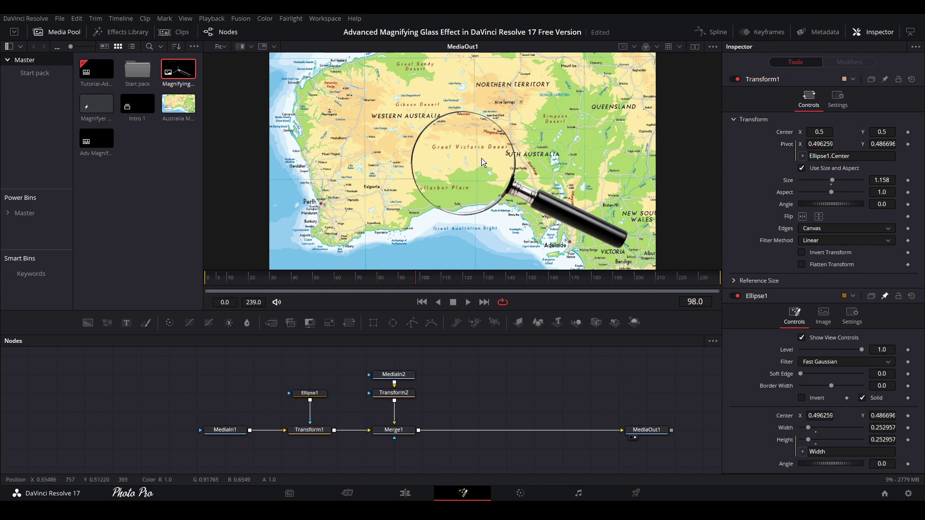
# Shift the ellipse mask's center to about X 0.501, Y 0.493 and link Merge1's Center to Ellipse1's Center with an expression.
pyautogui.click(309, 393)
pyautogui.moveTo(462, 166)
pyautogui.mouseDown()
pyautogui.moveTo(421, 178)
pyautogui.moveTo(412, 218)
pyautogui.moveTo(328, 226)
pyautogui.moveTo(325, 184)
pyautogui.moveTo(296, 117)
pyautogui.moveTo(327, 85)
pyautogui.moveTo(342, 168)
pyautogui.moveTo(464, 165)
pyautogui.mouseUp()
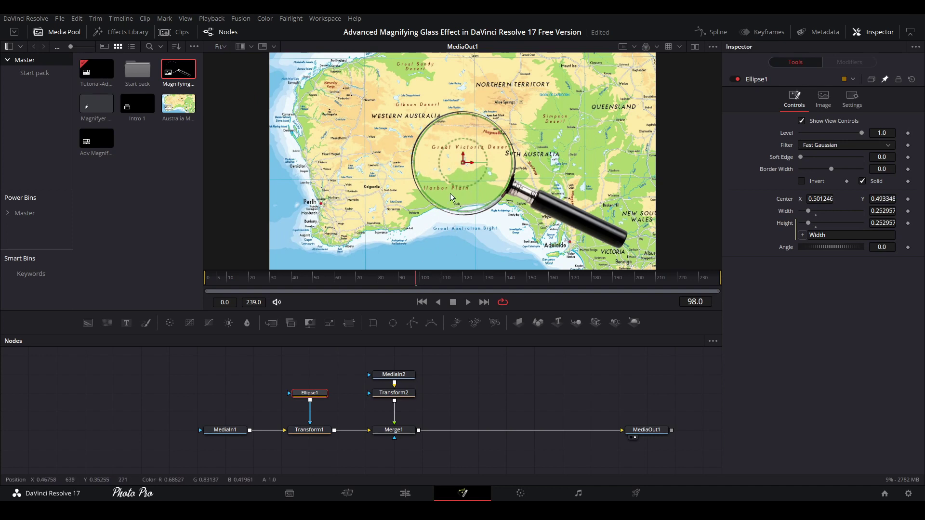
pyautogui.click(394, 433)
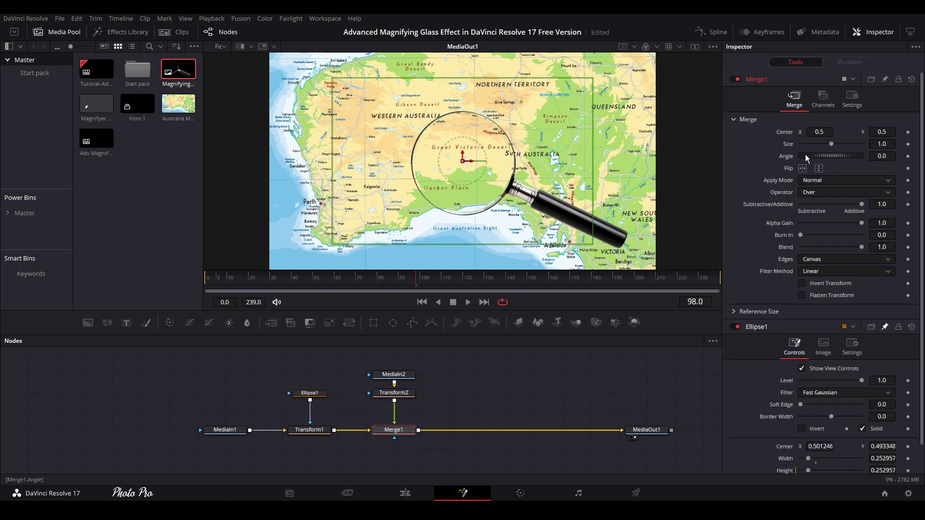
pyautogui.rightClick(790, 135)
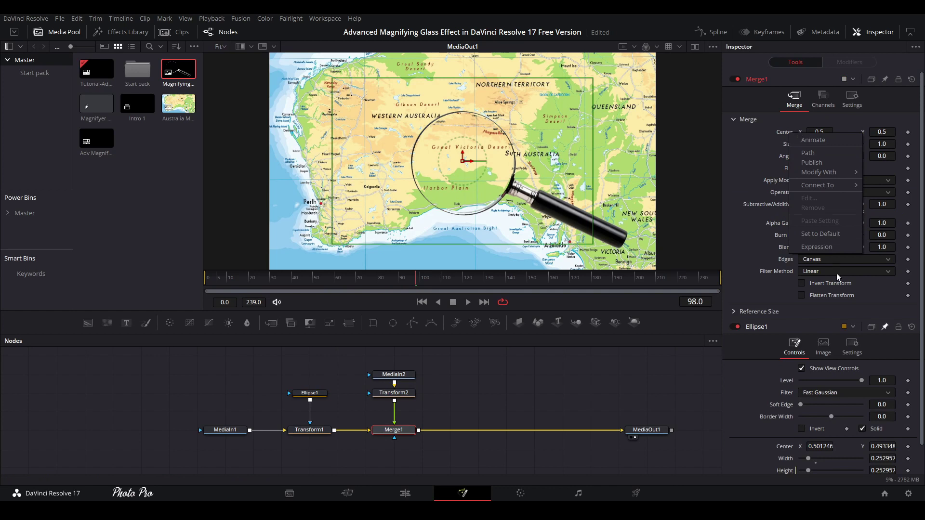
pyautogui.click(817, 247)
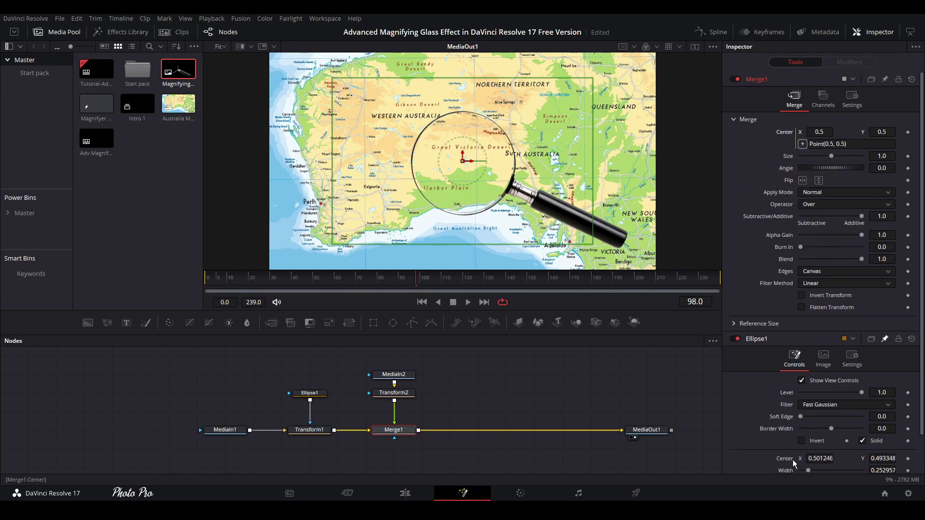
pyautogui.moveTo(791, 461); pyautogui.dragTo(791, 461)
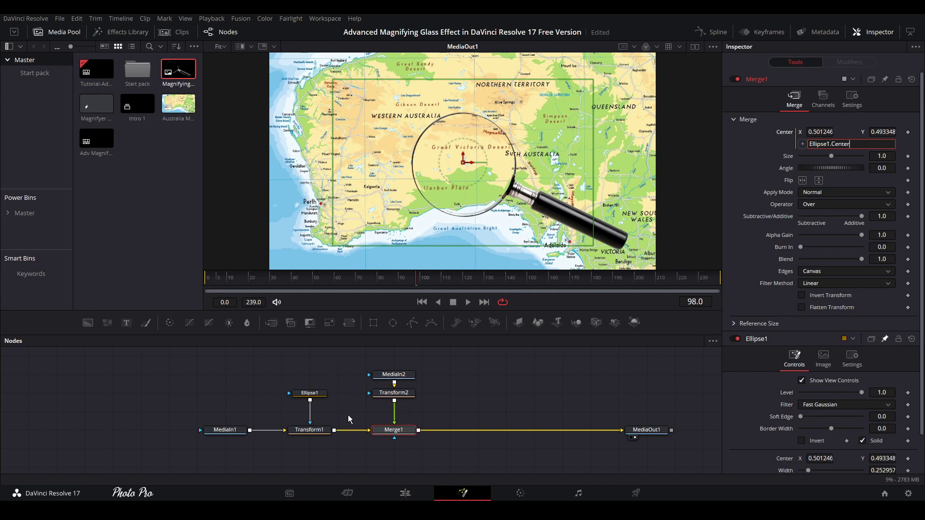
# Move the ellipse mask to about X 0.561, Y 0.595 and refit the glass with Transform2 size 0.945, center about X 0.713, Y 0.402.
pyautogui.click(311, 395)
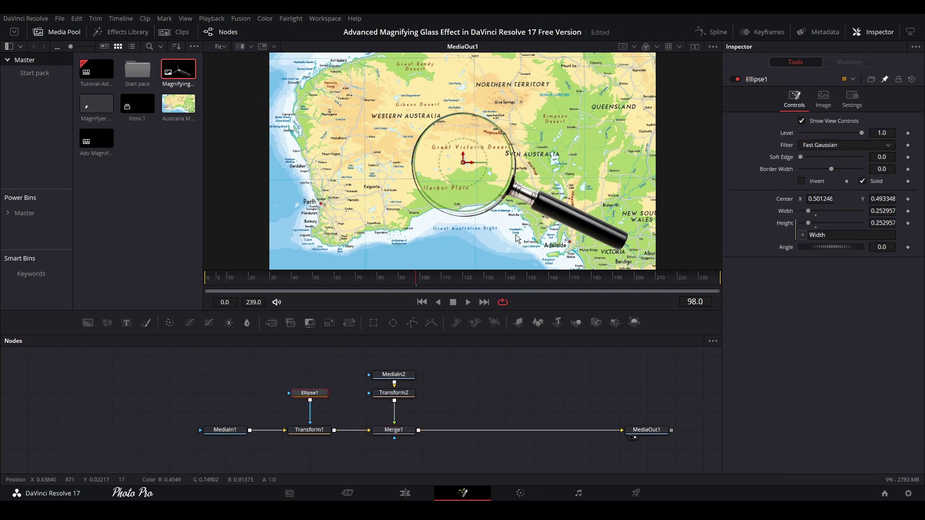
pyautogui.moveTo(465, 165); pyautogui.dragTo(486, 140)
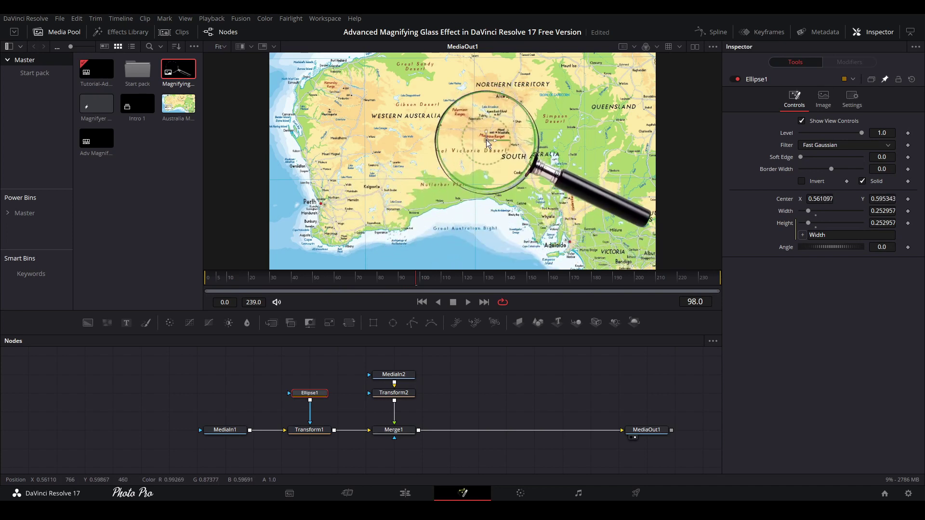
pyautogui.click(394, 393)
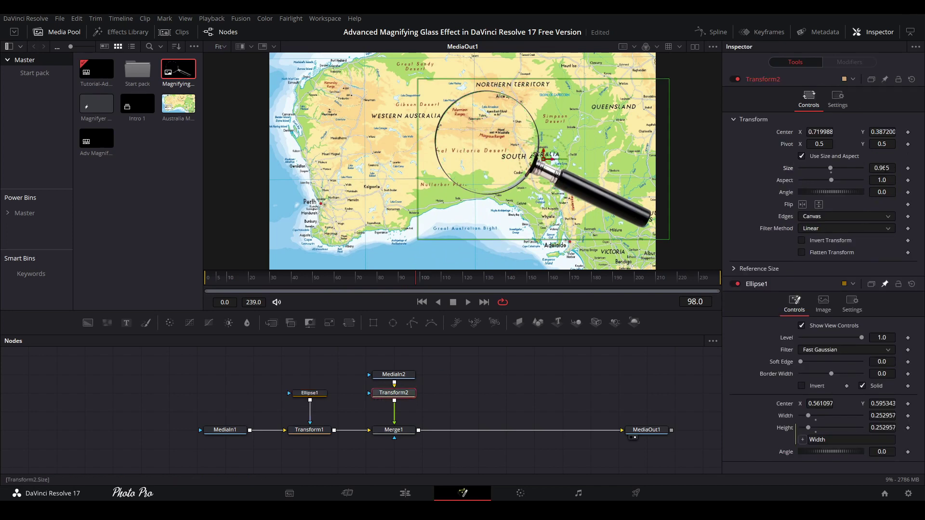
pyautogui.moveTo(884, 169); pyautogui.dragTo(876, 169)
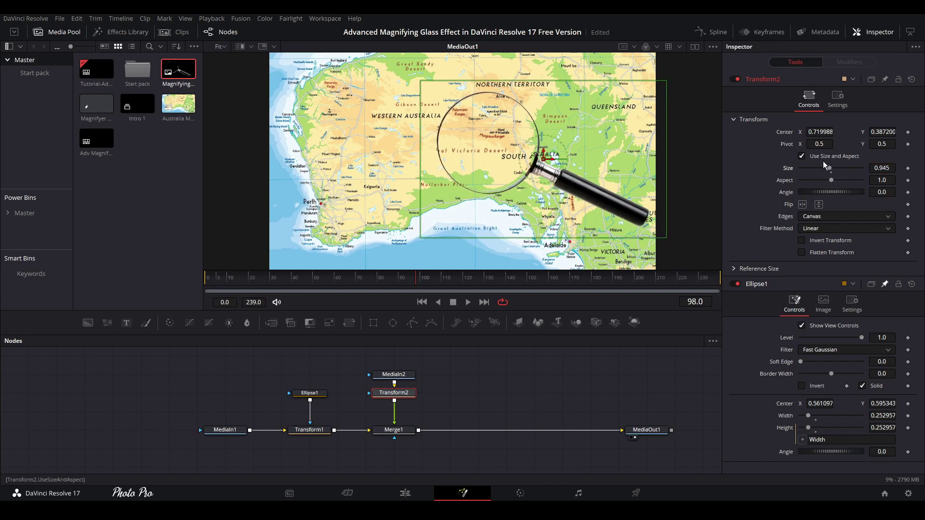
pyautogui.moveTo(538, 150); pyautogui.dragTo(539, 159)
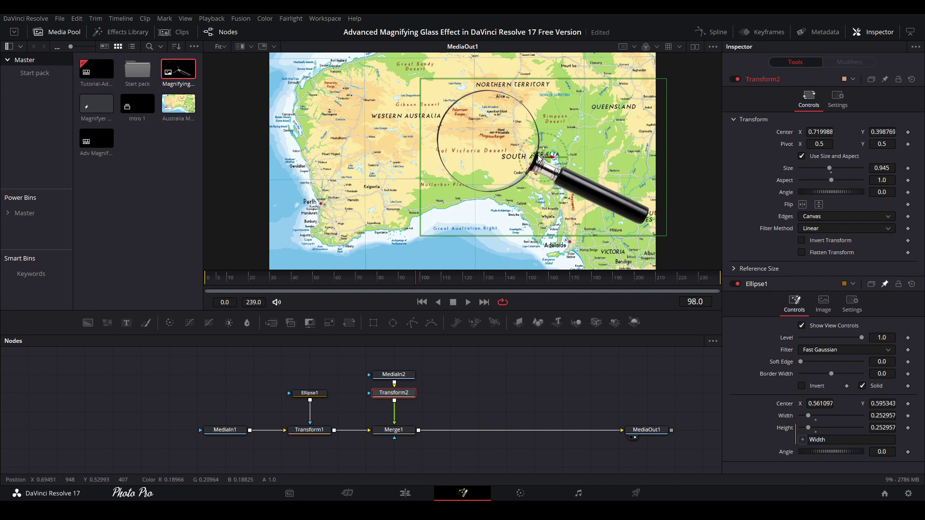
pyautogui.click(510, 393)
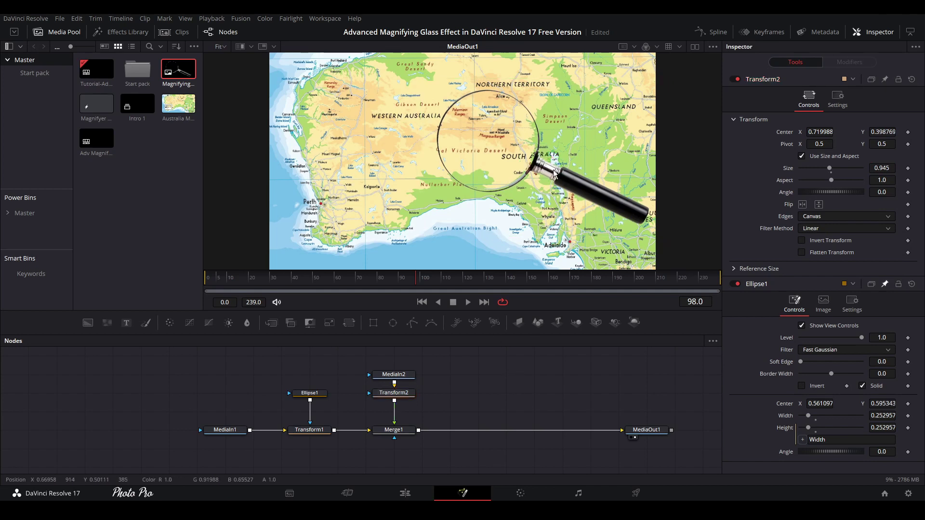
pyautogui.click(407, 392)
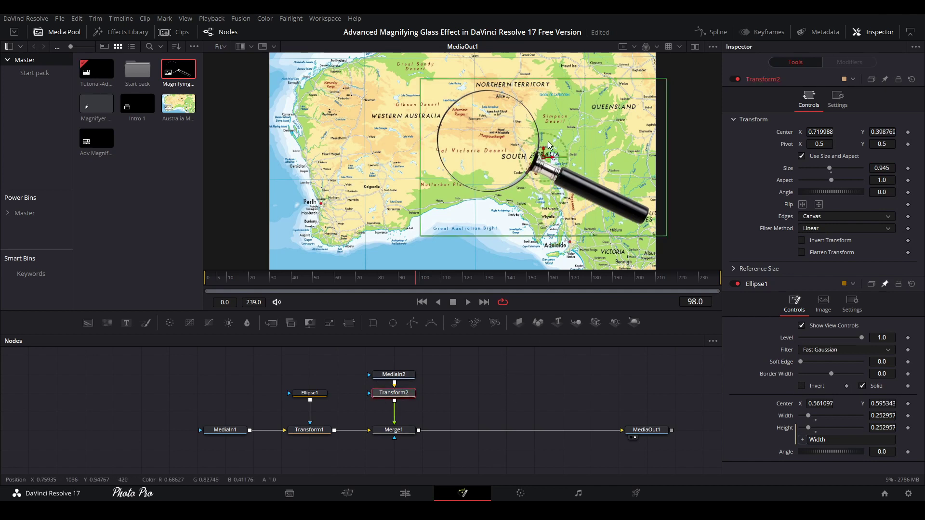
pyautogui.moveTo(544, 158); pyautogui.dragTo(542, 158)
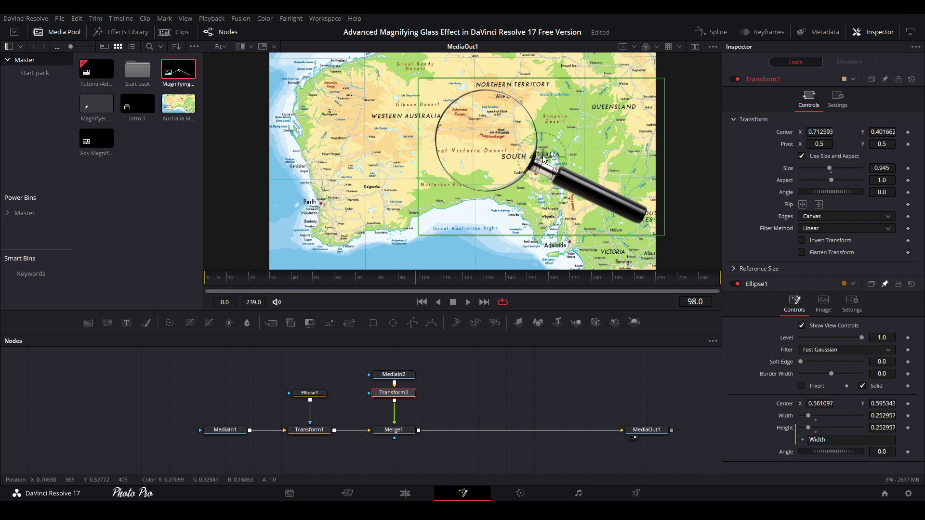
# Move the ellipse mask's center to about X 0.734, Y 0.438 and reduce Transform1's size to 1.143.
pyautogui.click(320, 395)
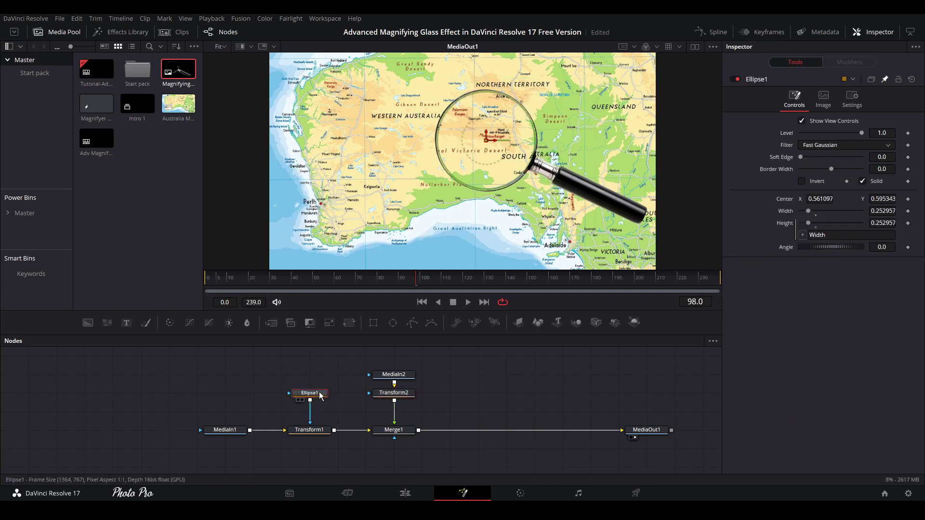
pyautogui.moveTo(487, 141); pyautogui.dragTo(553, 175)
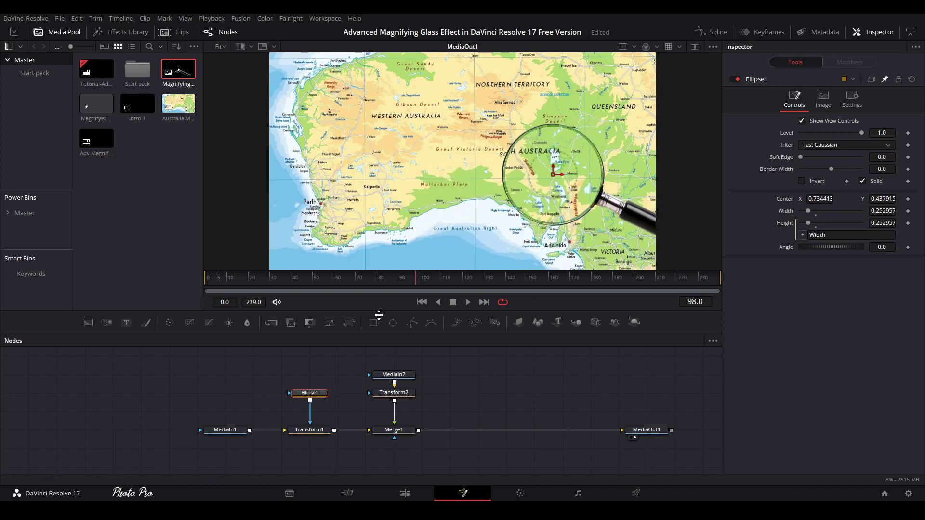
pyautogui.click(310, 429)
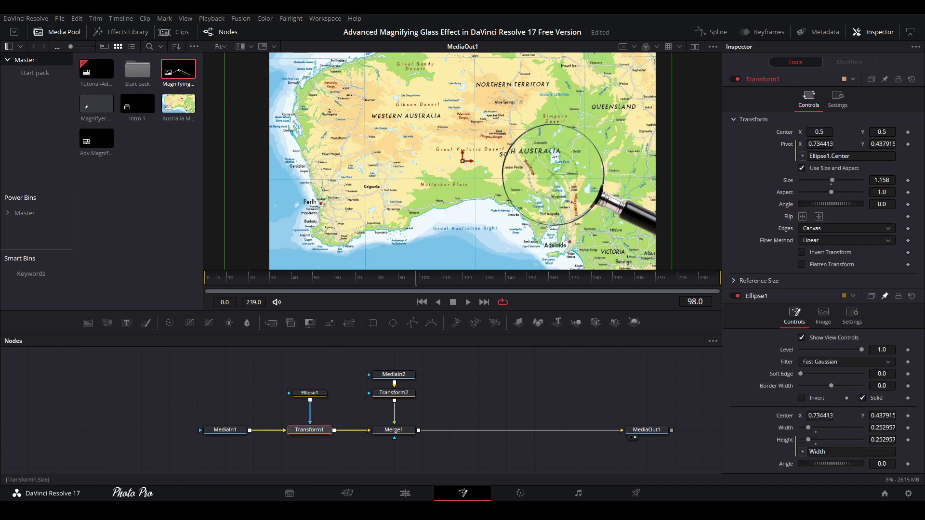
pyautogui.moveTo(881, 180); pyautogui.dragTo(874, 180)
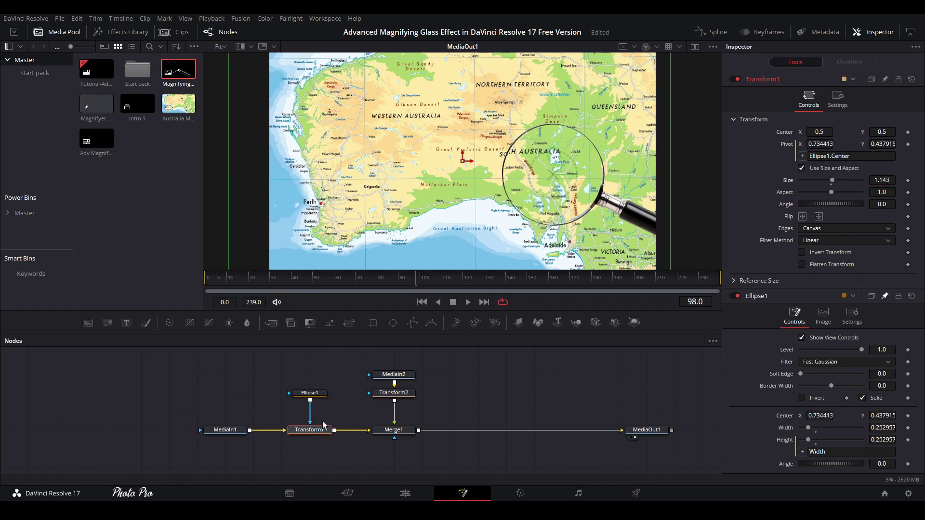
# Move Merge1 and its glass branch along to make room and insert a Dent node between Transform1 and Merge1.
pyautogui.moveTo(351, 356); pyautogui.dragTo(461, 430)
pyautogui.click(359, 441)
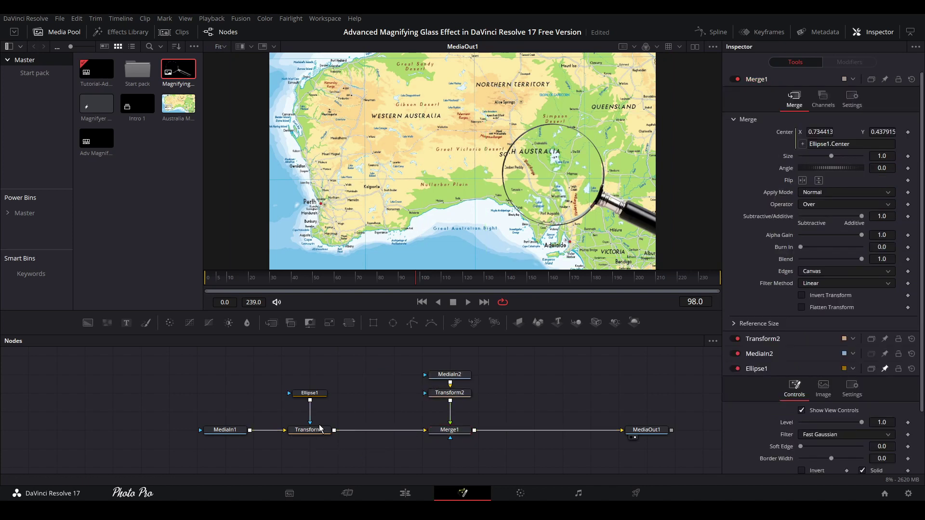
pyautogui.click(324, 433)
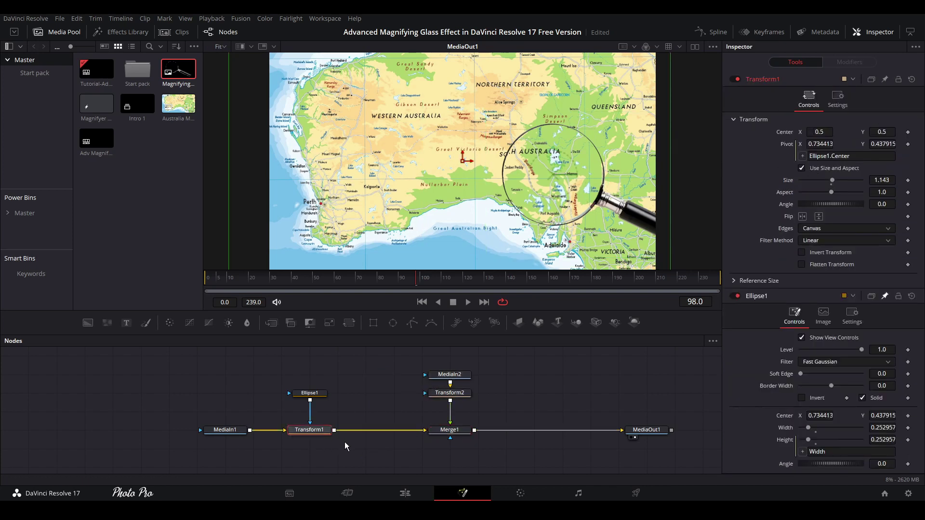
pyautogui.hotkey('shift', 'space')
pyautogui.write('tran')
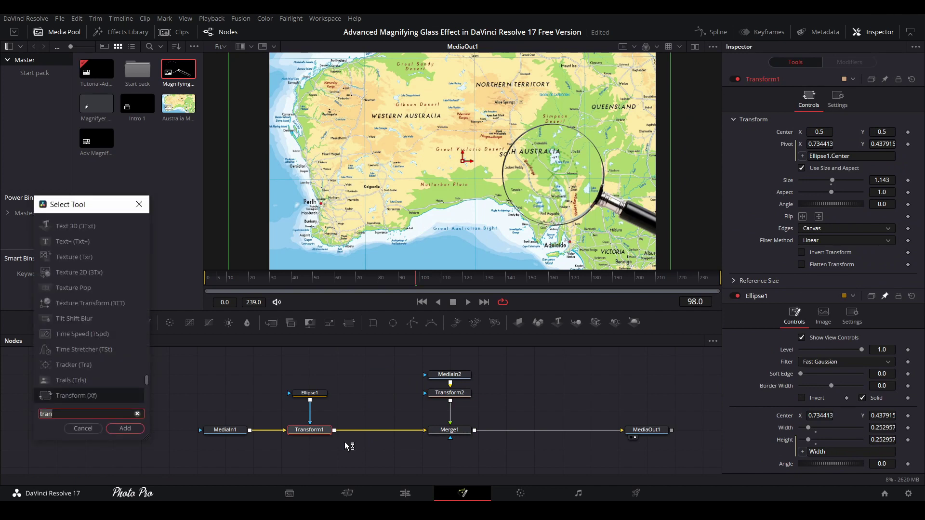
pyautogui.write('de')
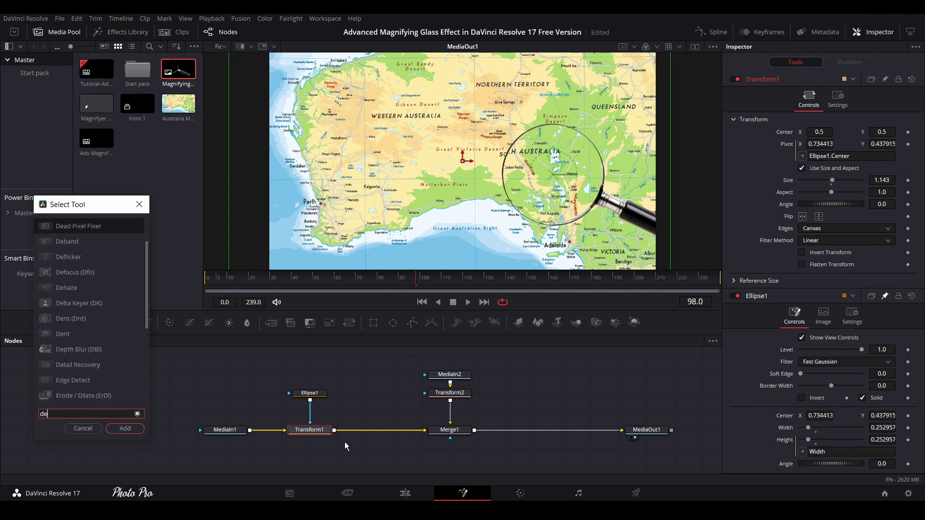
pyautogui.write('nt')
pyautogui.press('Return')
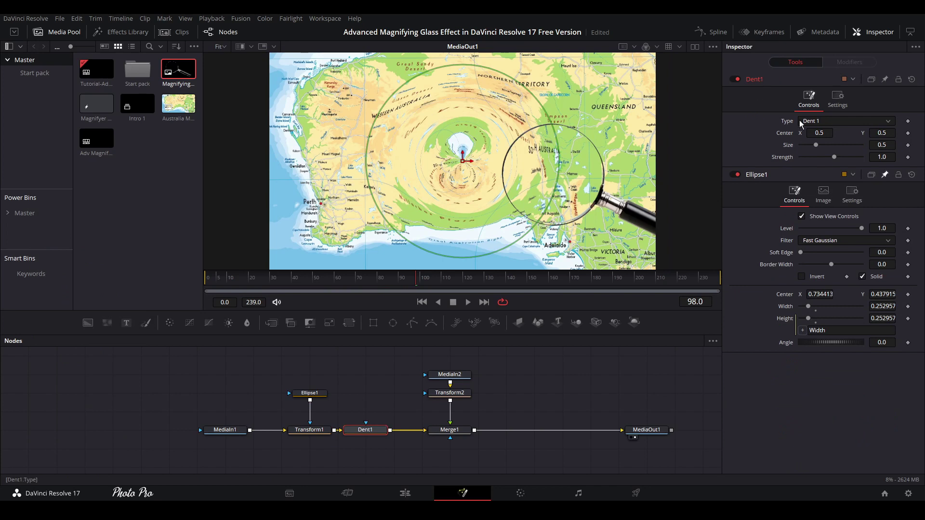
# Change the dent's type to Dent 2, with strength 0.22 and size 0.27.
pyautogui.click(888, 120)
pyautogui.click(836, 155)
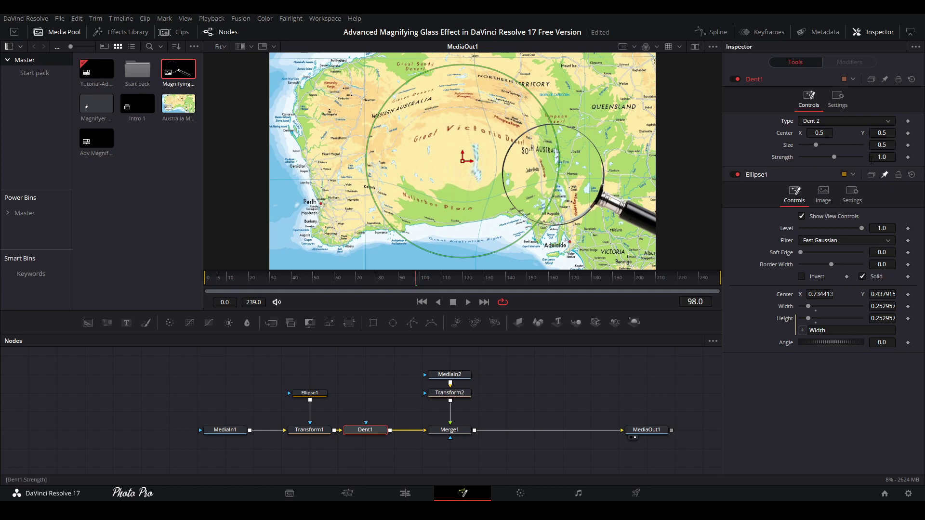
pyautogui.moveTo(882, 157)
pyautogui.mouseDown()
pyautogui.moveTo(858, 157)
pyautogui.moveTo(874, 144)
pyautogui.mouseUp()
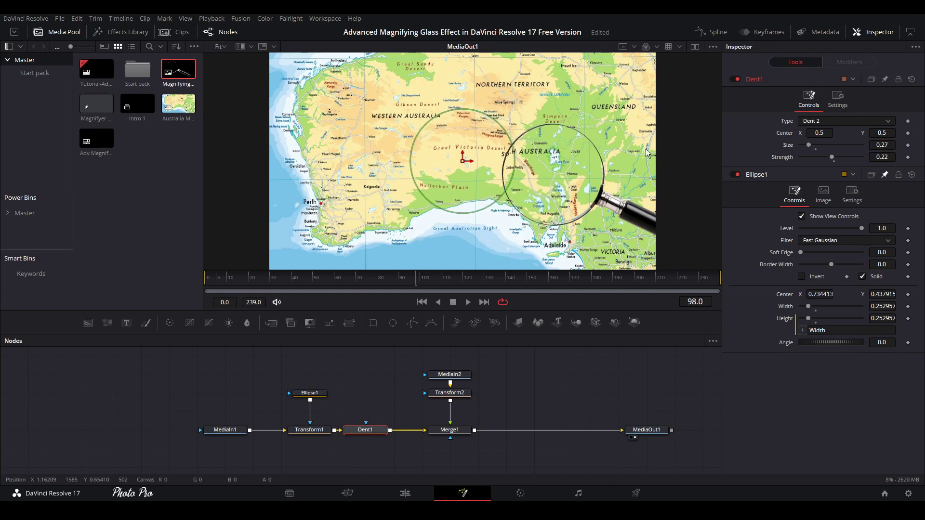
# Fit the dent to the lens with its center at about X 0.733, Y 0.429 and size 0.26.
pyautogui.moveTo(472, 167); pyautogui.dragTo(553, 179)
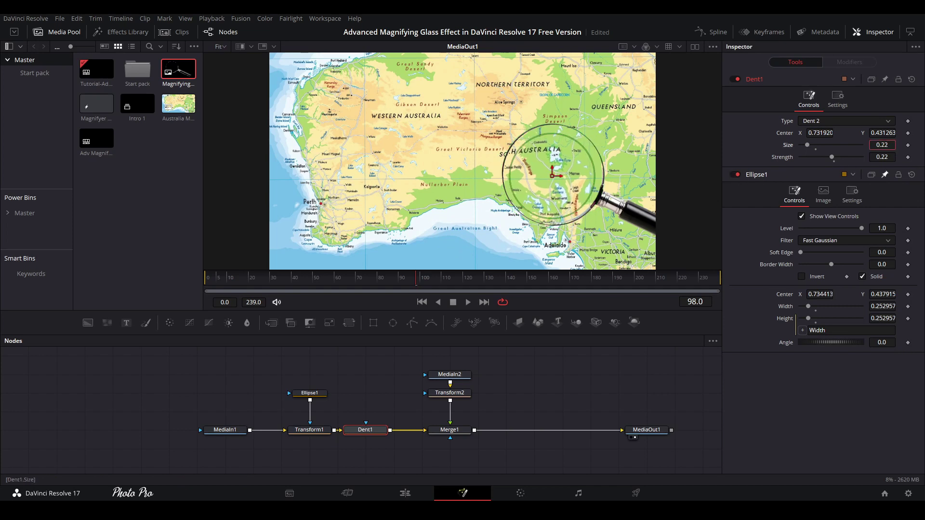
pyautogui.scroll(-1, 882, 145)
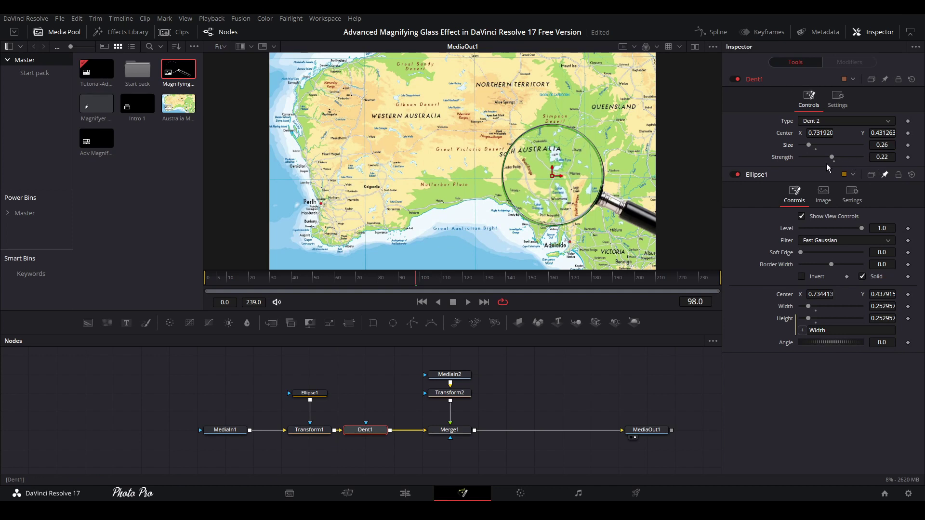
pyautogui.moveTo(552, 180); pyautogui.dragTo(554, 177)
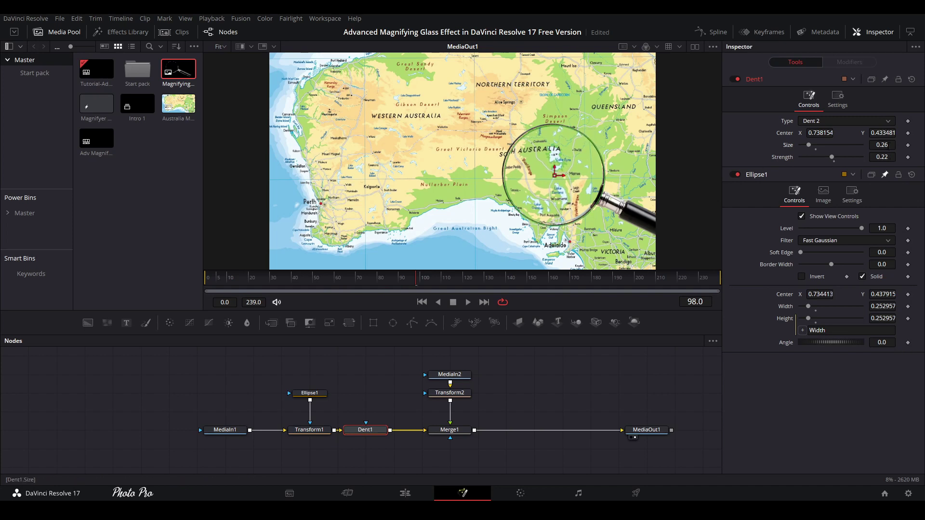
pyautogui.scroll(-1, 882, 145)
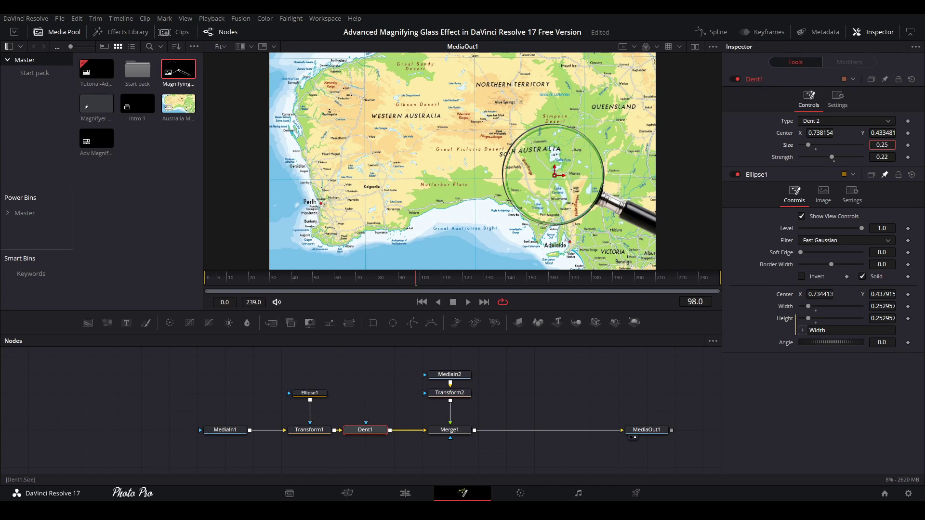
pyautogui.press('Up')
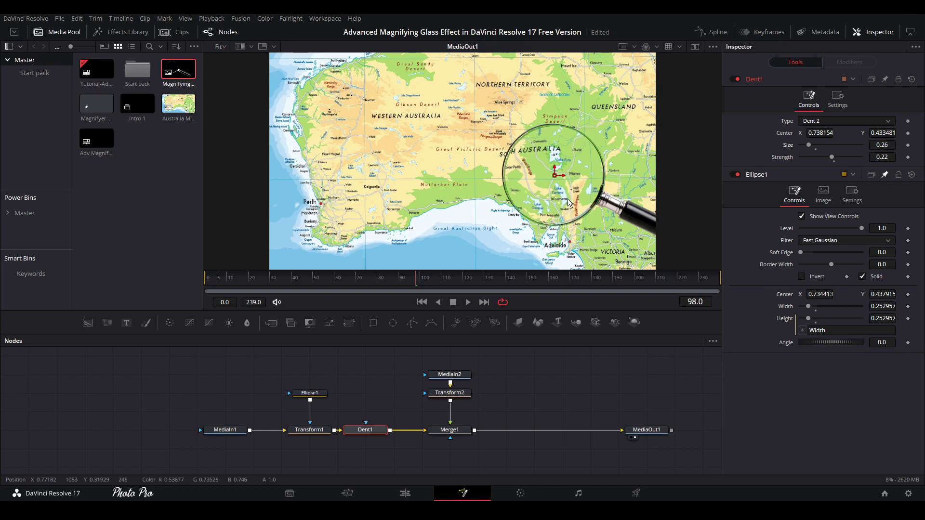
pyautogui.moveTo(555, 177); pyautogui.dragTo(553, 180)
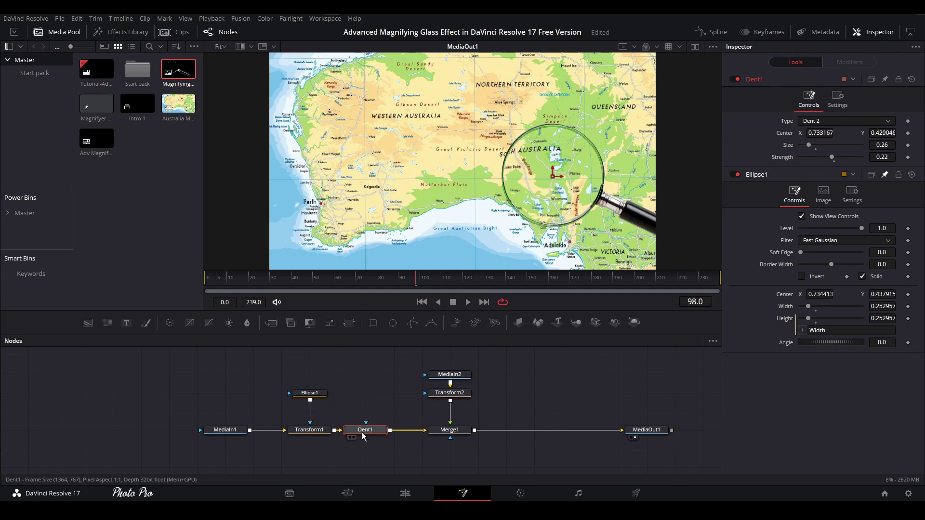
# Link Dent1's Center to Ellipse1's Center with an expression and move the ellipse mask to about X 0.431, Y 0.513.
pyautogui.rightClick(790, 138)
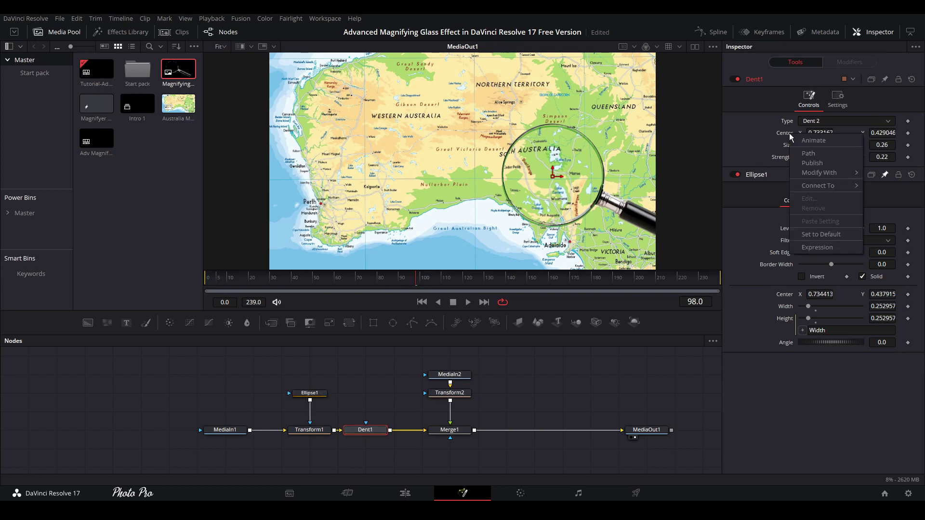
pyautogui.click(832, 236)
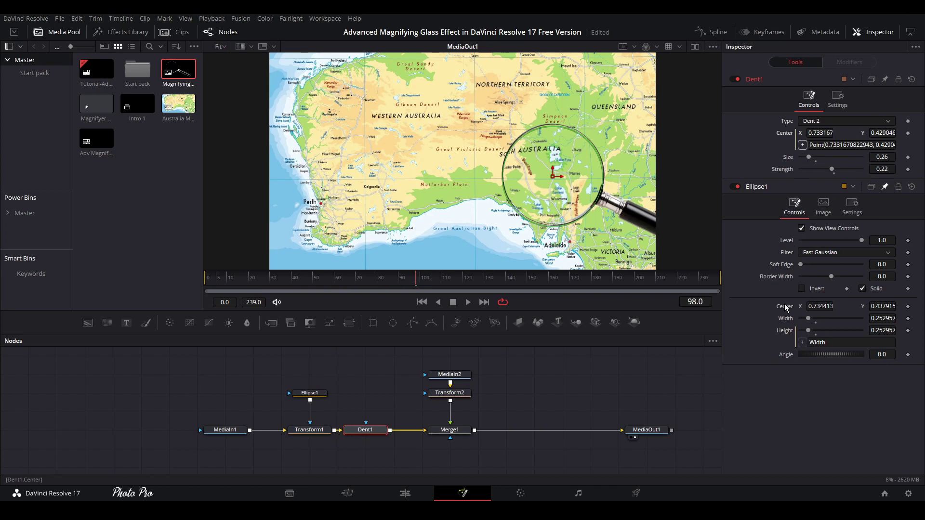
pyautogui.moveTo(788, 310); pyautogui.dragTo(790, 310)
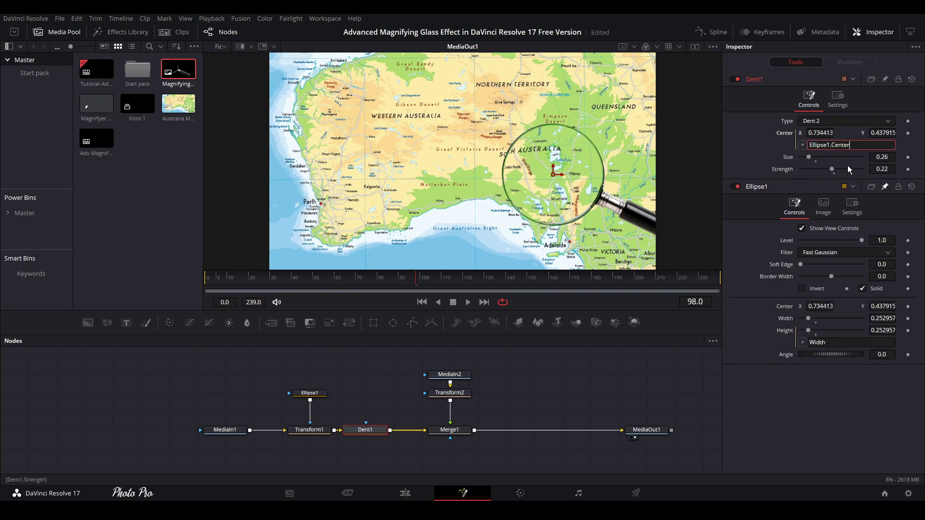
pyautogui.click(309, 394)
pyautogui.moveTo(552, 176); pyautogui.dragTo(434, 160)
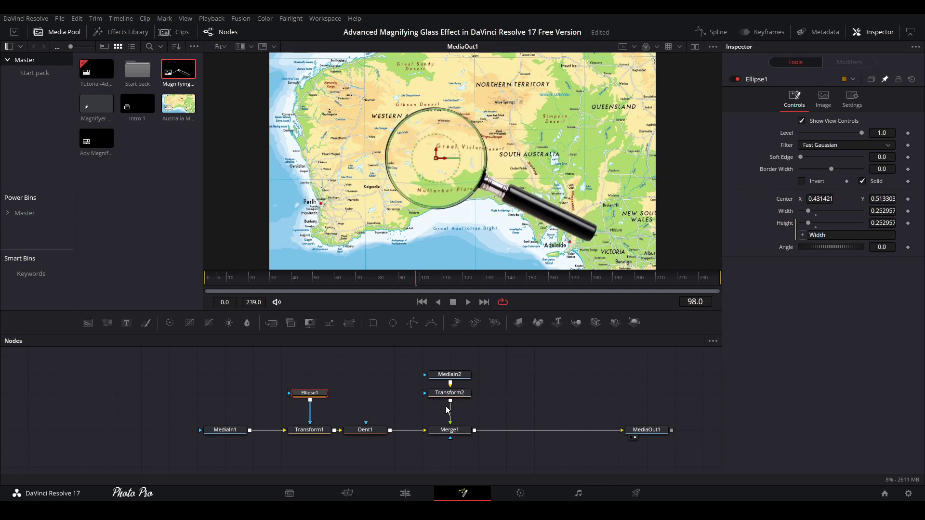
# Move MediaIn2 up to make room and insert a Drop Shadow node between it and Transform2.
pyautogui.moveTo(455, 375); pyautogui.dragTo(455, 356)
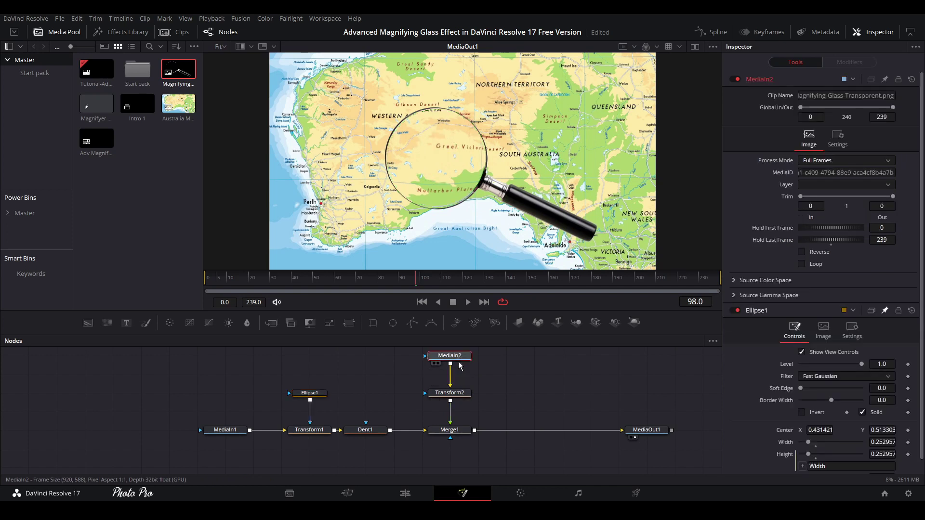
pyautogui.hotkey('shift', 'space')
pyautogui.write('D')
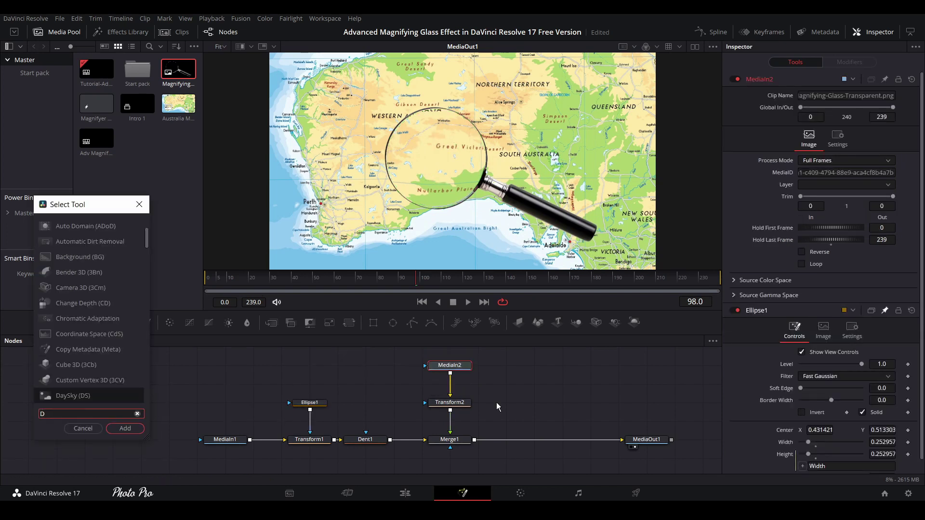
pyautogui.write('rop')
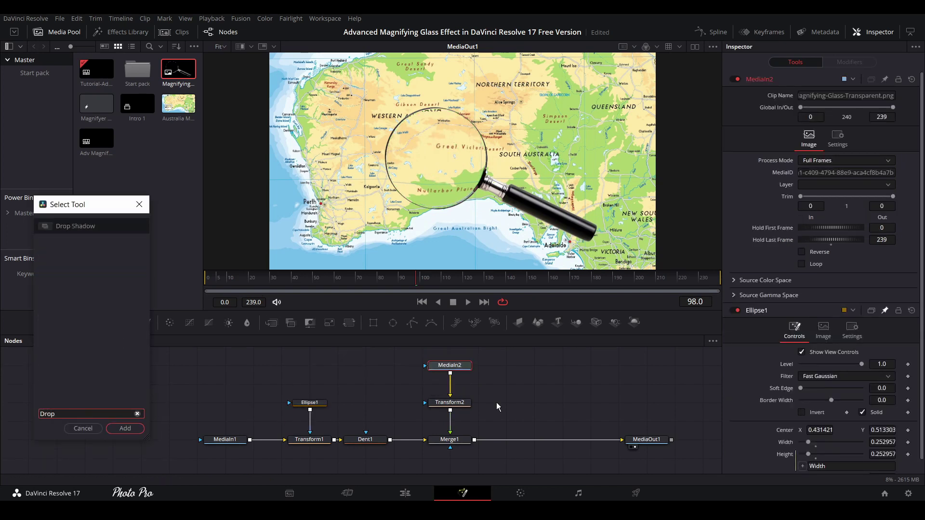
pyautogui.press('Return')
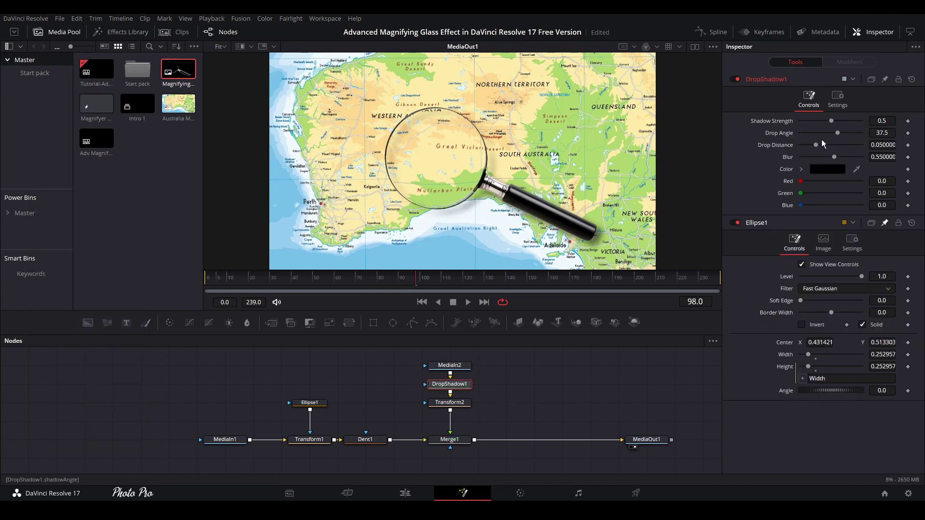
# Set the drop shadow's strength to 0.827, angle to 91, distance to 0.0661 and blur to 0.543.
pyautogui.moveTo(833, 121)
pyautogui.mouseDown()
pyautogui.moveTo(851, 122)
pyautogui.moveTo(833, 134)
pyautogui.moveTo(841, 134)
pyautogui.mouseUp()
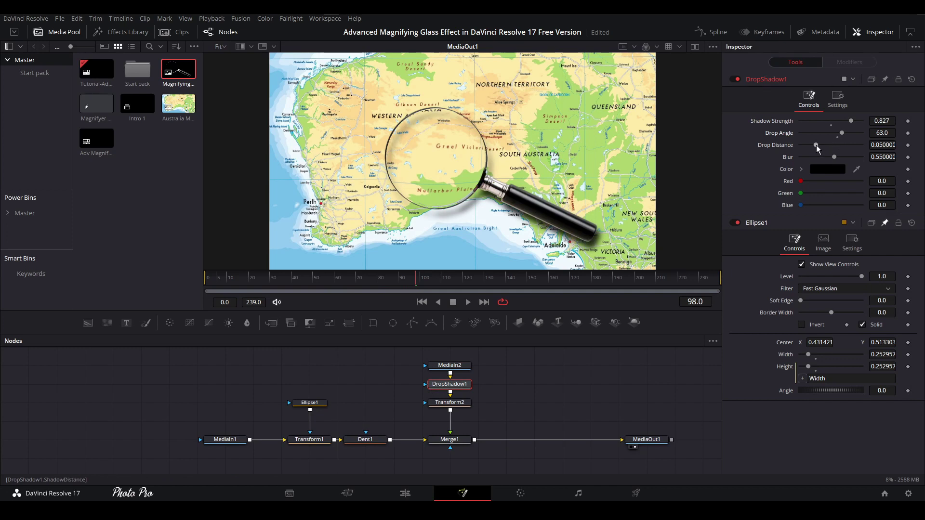
pyautogui.moveTo(816, 146); pyautogui.dragTo(846, 138)
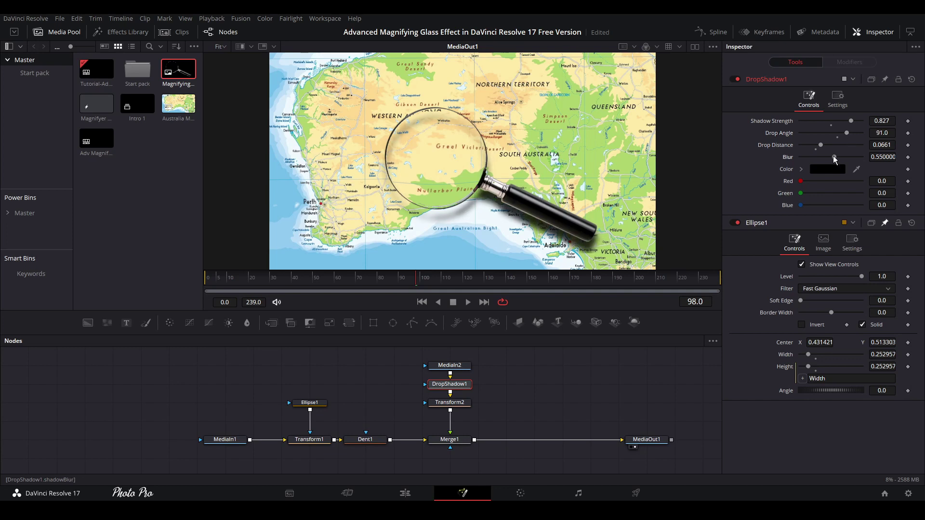
pyautogui.moveTo(833, 155); pyautogui.dragTo(834, 157)
# At frame 0, keyframe Ellipse1's Center and place it at about X 0.128, Y 0.192, below Perth on the map.
pyautogui.click(365, 279)
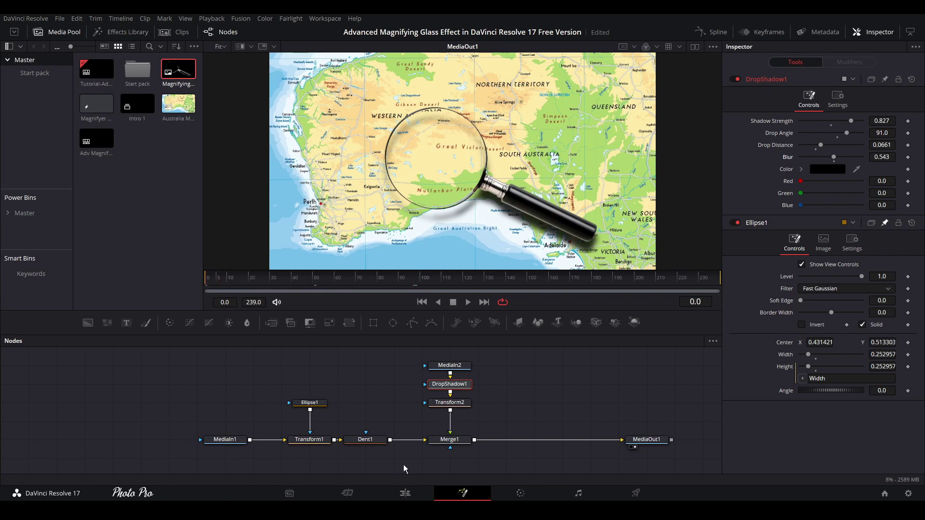
pyautogui.click(304, 404)
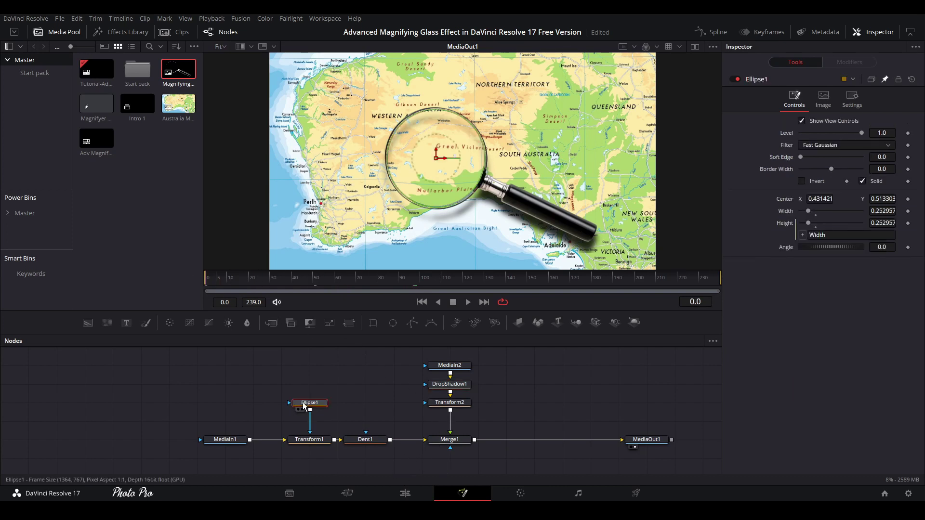
pyautogui.click(909, 200)
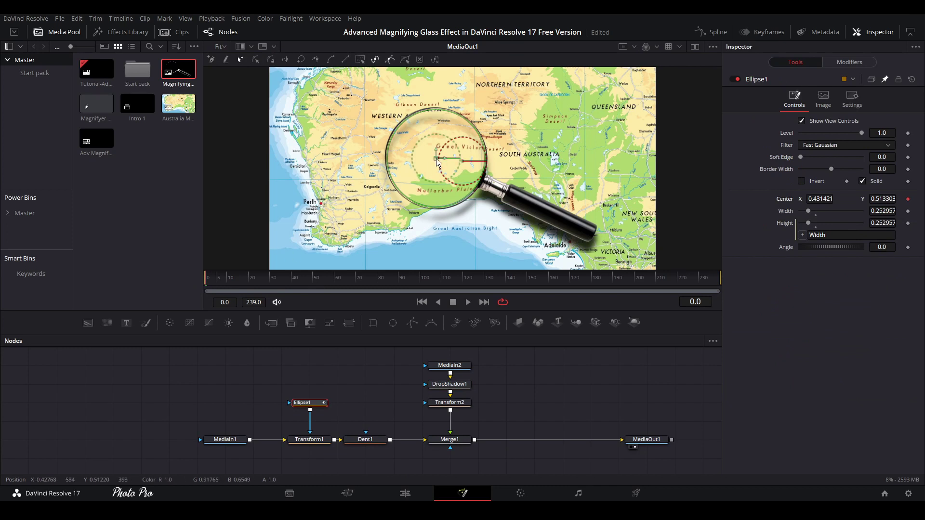
pyautogui.moveTo(436, 158); pyautogui.dragTo(320, 232)
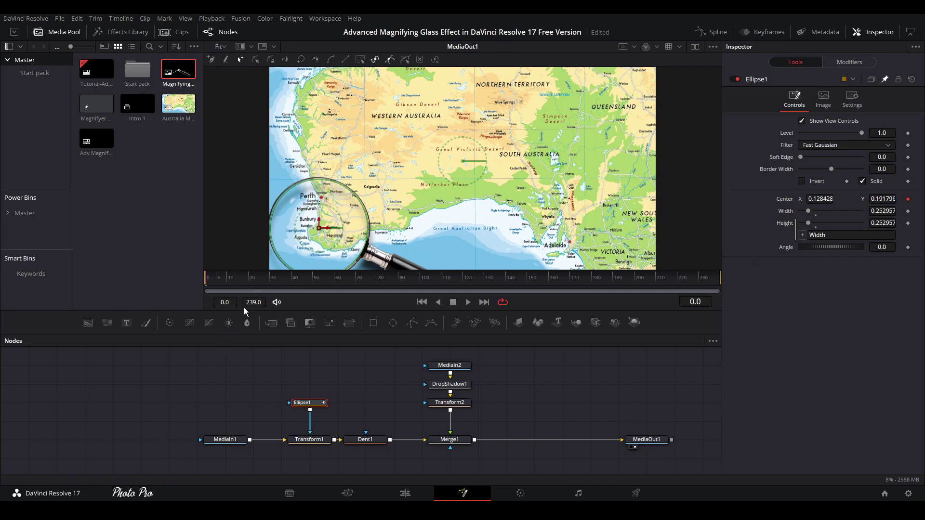
# Keyframe the ellipse's center over Perth at frame 20, about X 0.136, Y 0.305, and over Kalgoorlie at frame 50, about X 0.284, Y 0.371.
pyautogui.click(250, 282)
pyautogui.moveTo(319, 229); pyautogui.dragTo(322, 204)
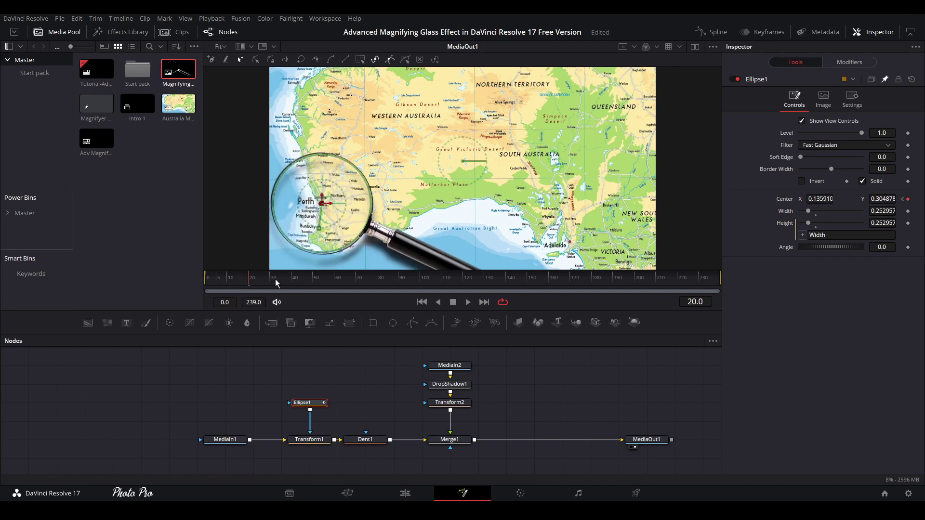
pyautogui.click(314, 279)
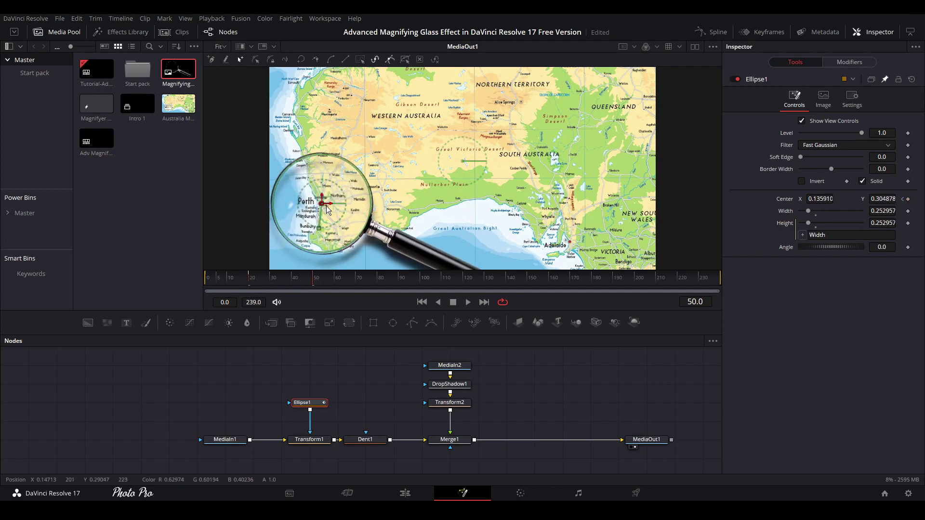
pyautogui.moveTo(322, 207); pyautogui.dragTo(380, 192)
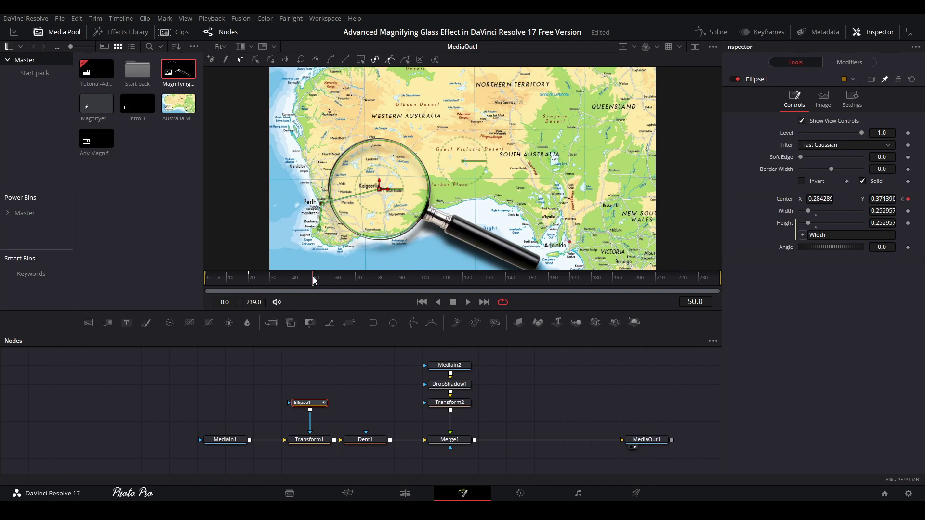
# Keyframe the ellipse's center to about (0.308, 0.176) at frame 80, (0.778, 0.132) at frame 110 and (0.635, 0.771) at frame 140.
pyautogui.moveTo(313, 279); pyautogui.dragTo(369, 279)
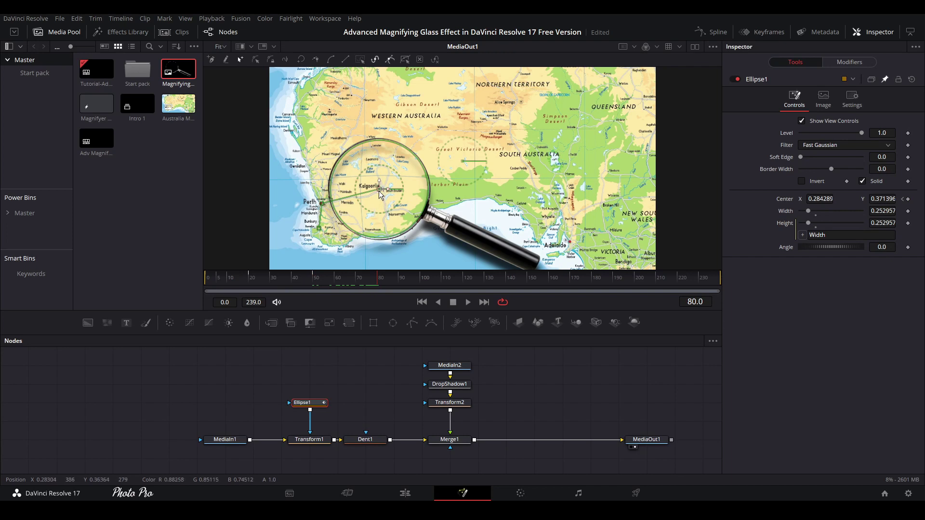
pyautogui.moveTo(381, 192); pyautogui.dragTo(388, 233)
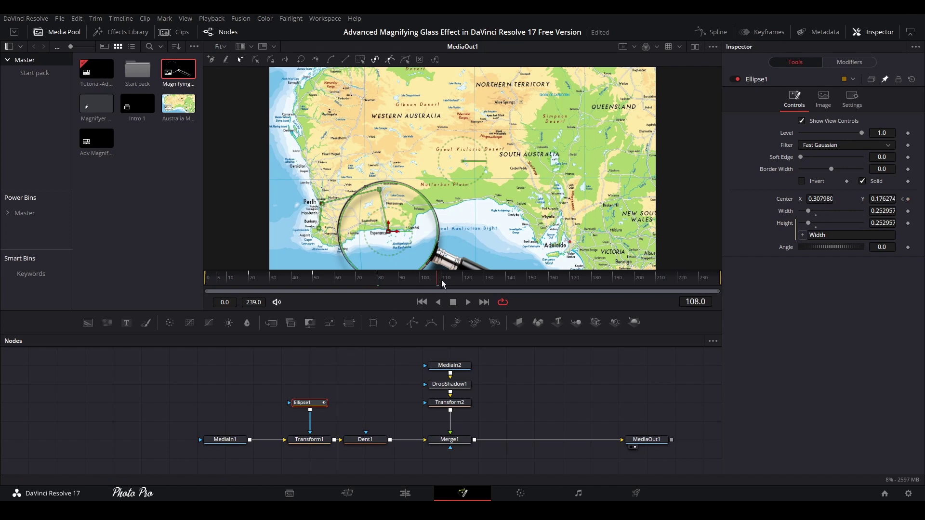
pyautogui.moveTo(388, 232); pyautogui.dragTo(570, 241)
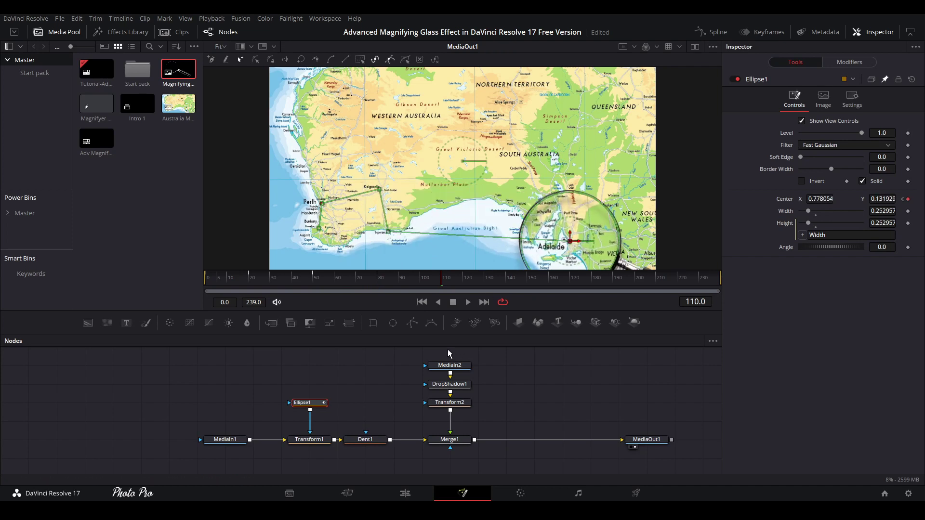
pyautogui.click(507, 281)
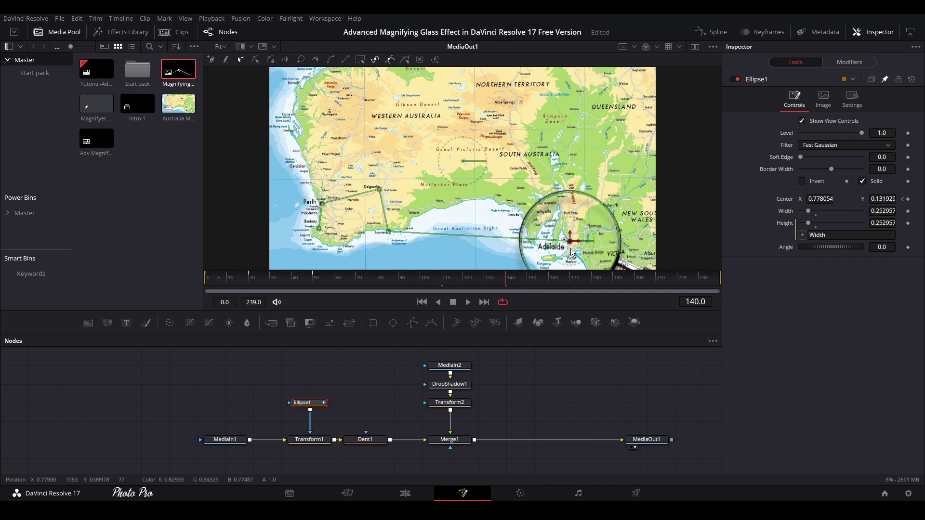
pyautogui.moveTo(570, 241); pyautogui.dragTo(514, 105)
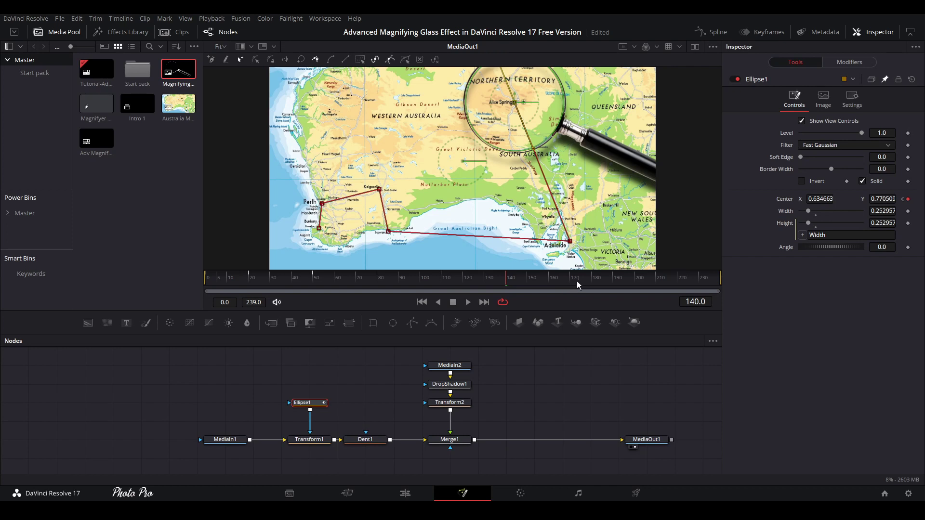
# Keyframe the ellipse's center on the west coast at about (0.070, 0.666) at frame 179 and near Perth at about (0.121, 0.336) at frame 220.
pyautogui.click(589, 281)
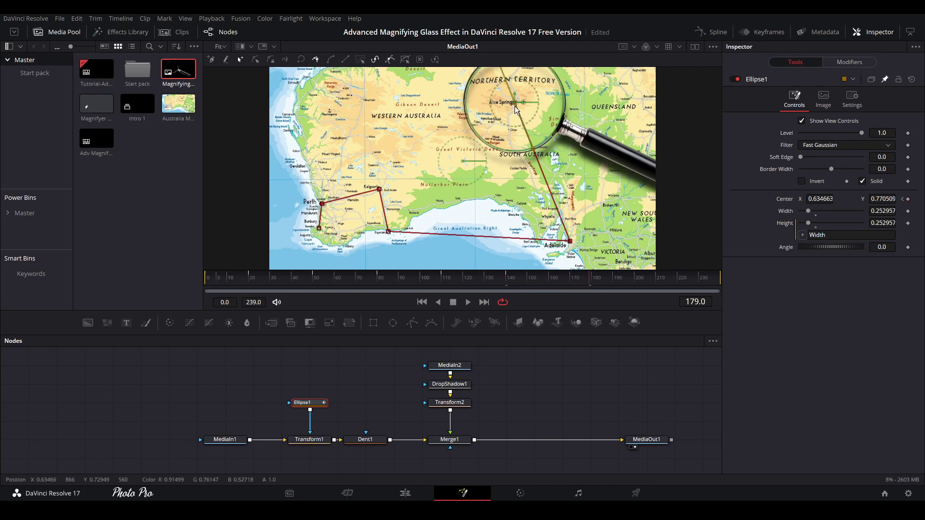
pyautogui.moveTo(516, 105); pyautogui.dragTo(297, 127)
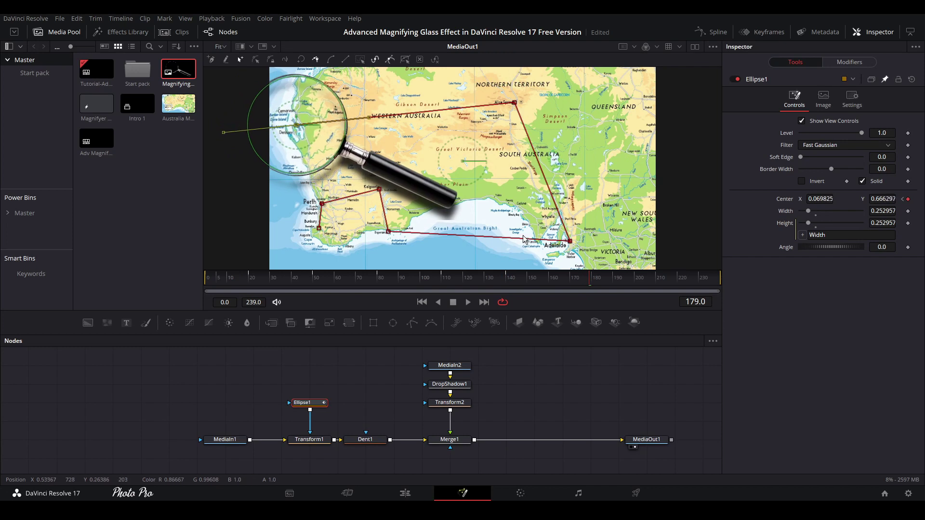
pyautogui.click(678, 280)
pyautogui.moveTo(296, 123); pyautogui.dragTo(316, 198)
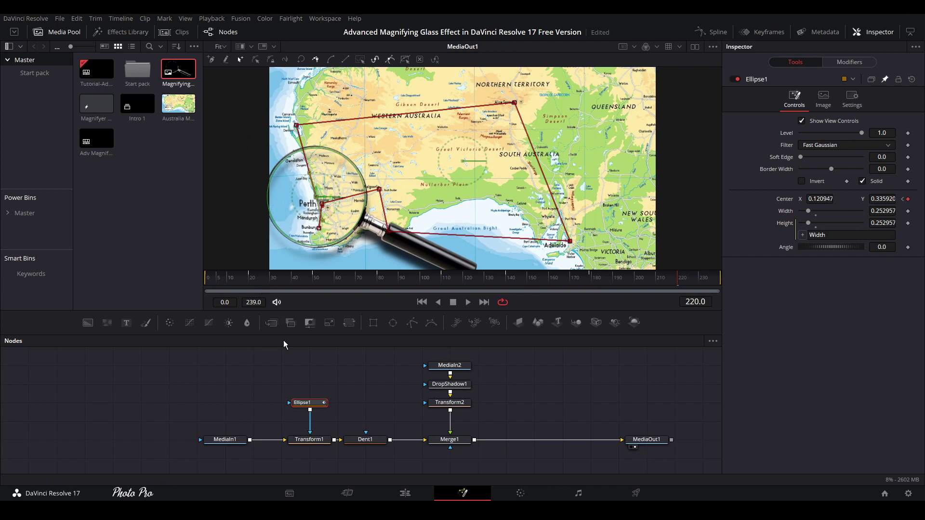
# Play the animation on loop in the Edit page timeline and watch it full screen.
pyautogui.click(405, 492)
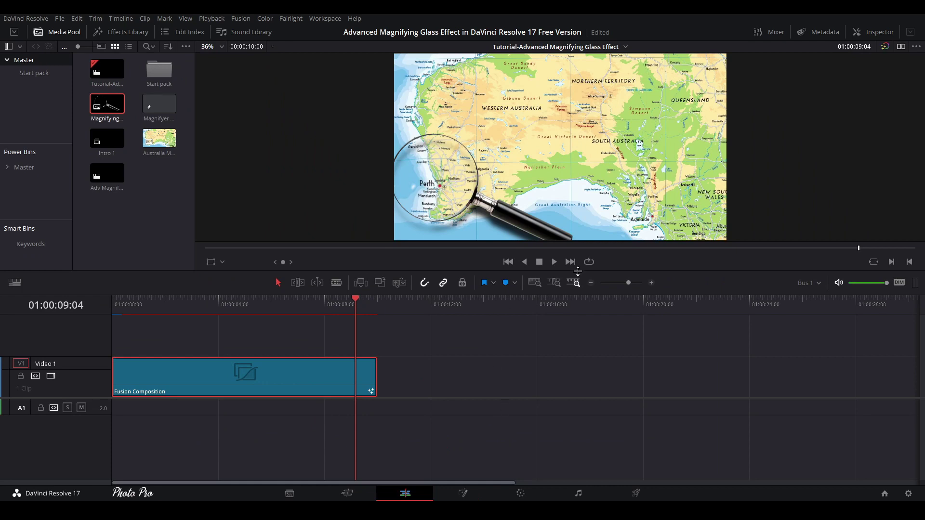
pyautogui.click(589, 262)
pyautogui.press('space')
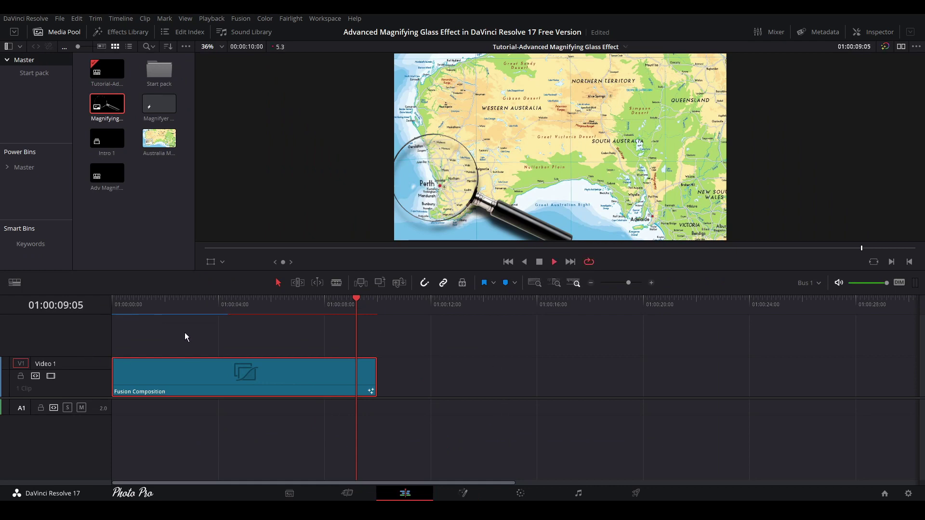
pyautogui.press('p')
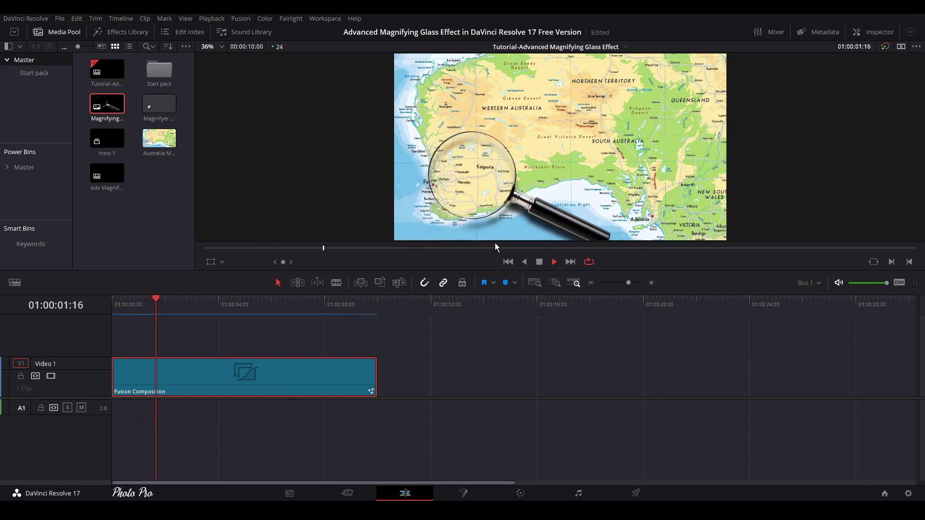
# Return to the Fusion page and smooth Ellipse1's motion path at the Perth and Kalgoorlie points.
pyautogui.click(465, 491)
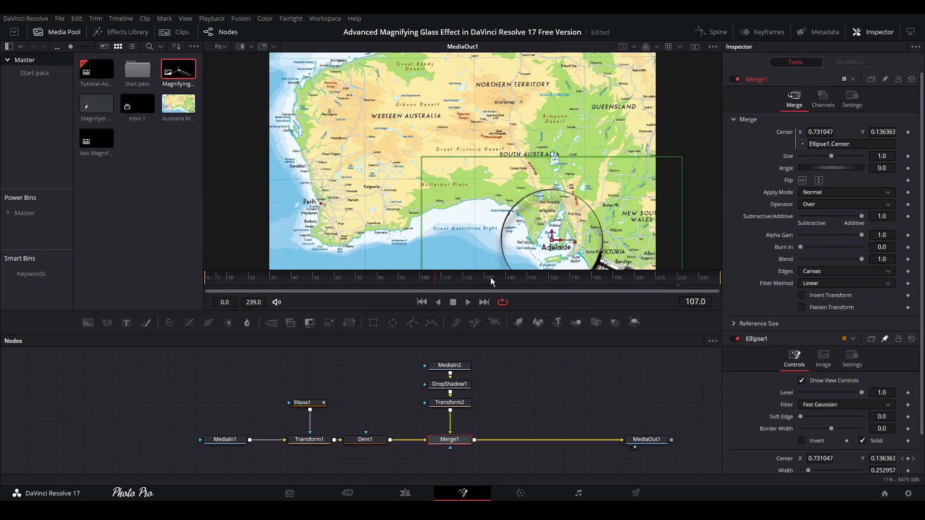
pyautogui.click(309, 403)
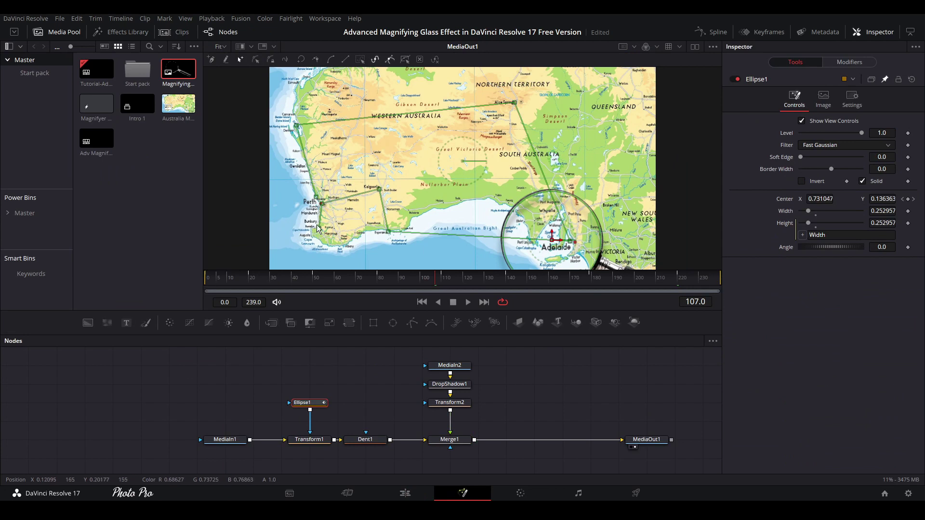
pyautogui.click(322, 206)
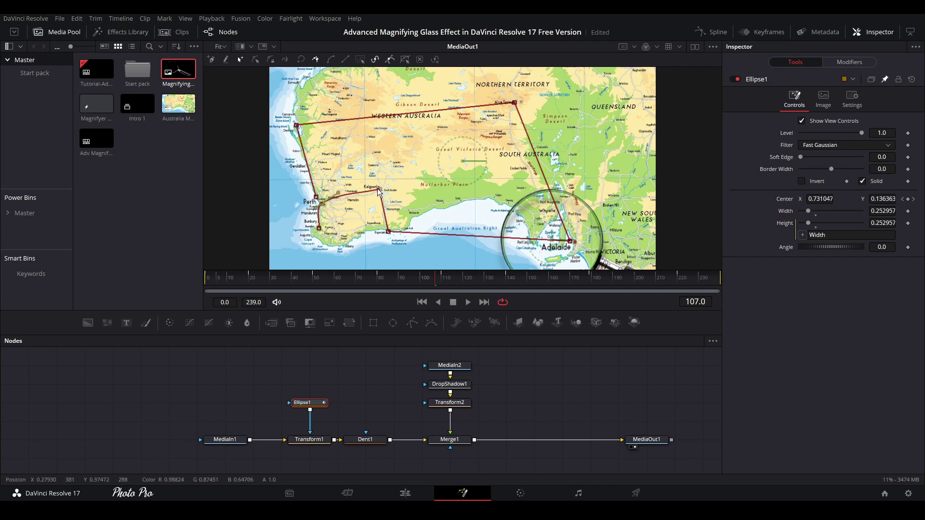
pyautogui.click(379, 190)
pyautogui.click(331, 59)
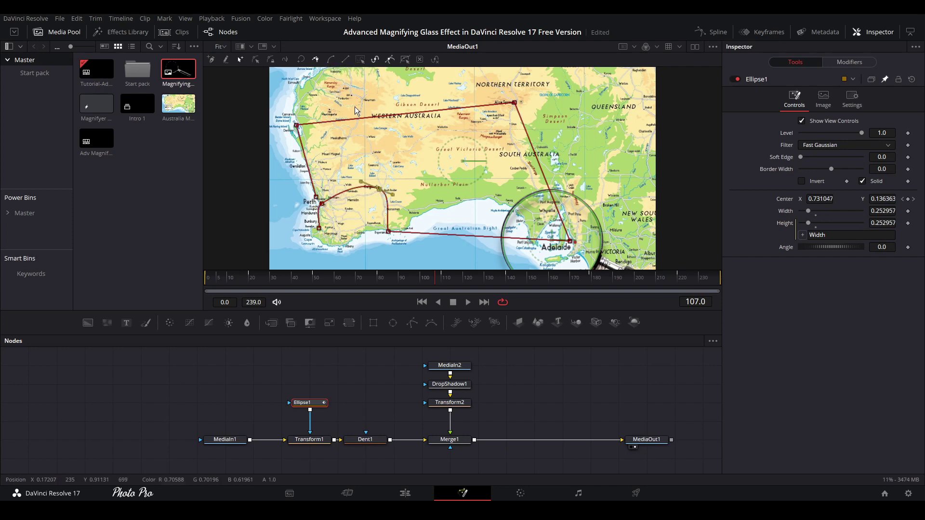
# Smooth the motion path at its remaining corners: the south coast point, Adelaide, Alice Springs and the west coast point near Carnarvon.
pyautogui.click(388, 231)
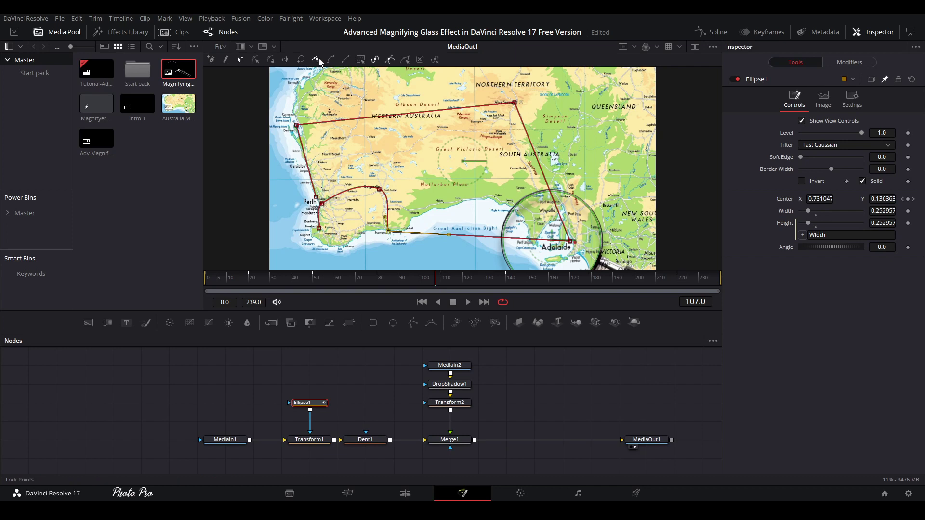
pyautogui.moveTo(570, 241); pyautogui.dragTo(571, 241)
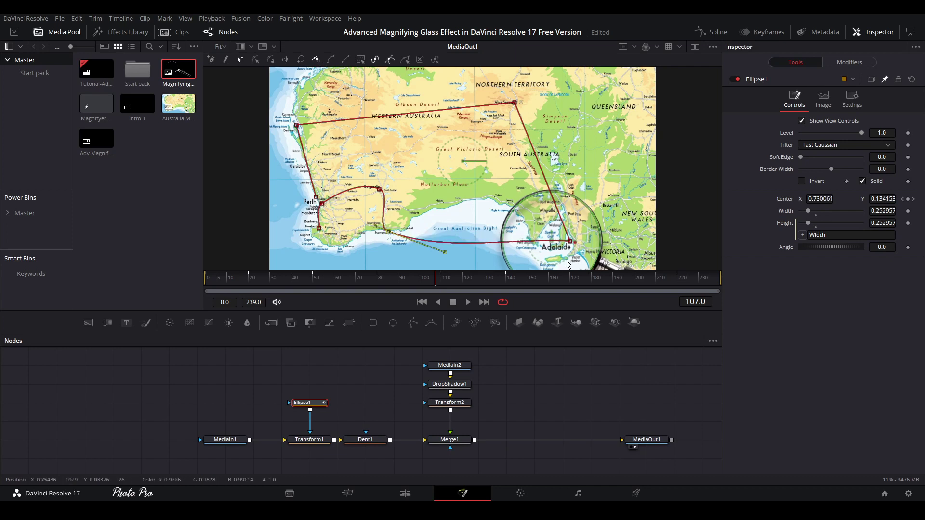
pyautogui.click(331, 62)
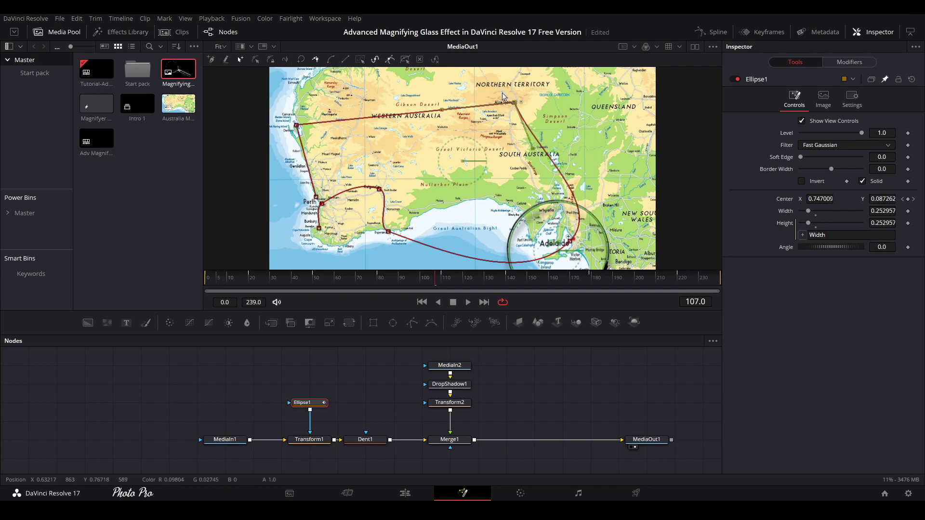
pyautogui.hotkey('shift', 's')
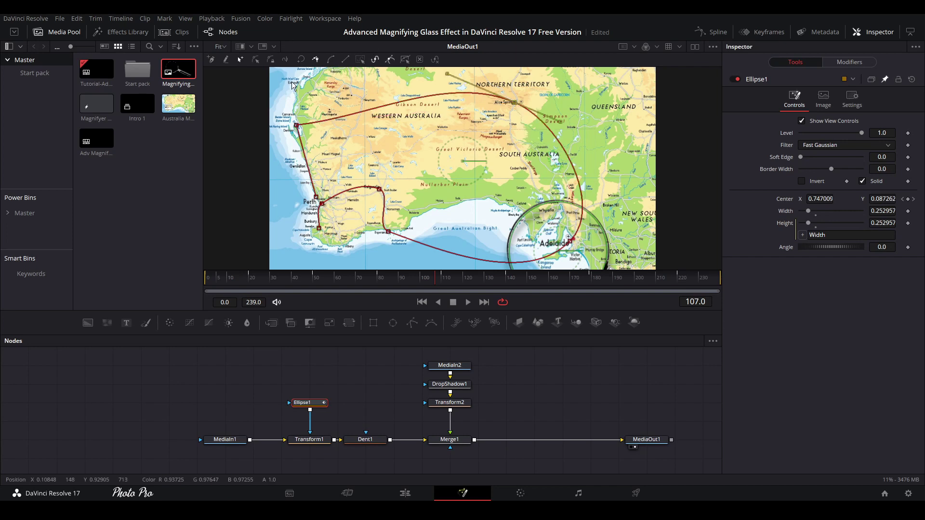
pyautogui.click(297, 124)
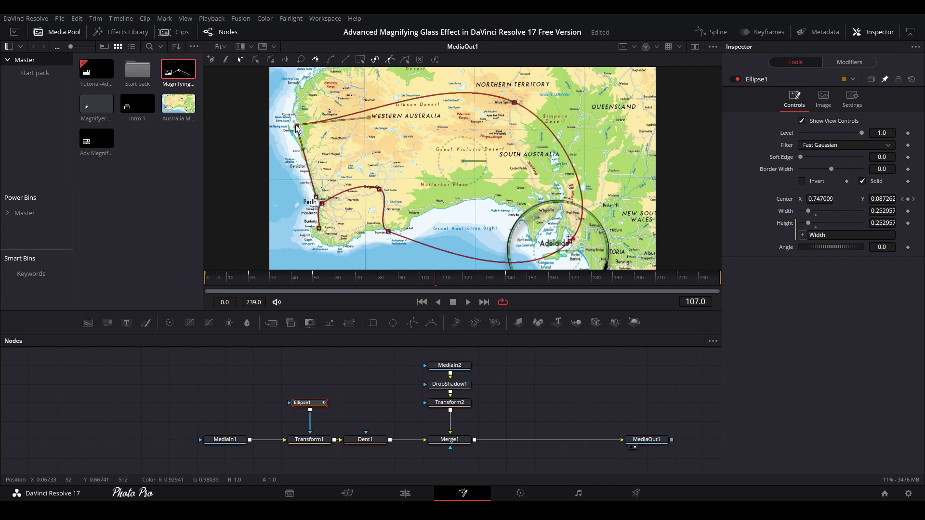
pyautogui.click(330, 61)
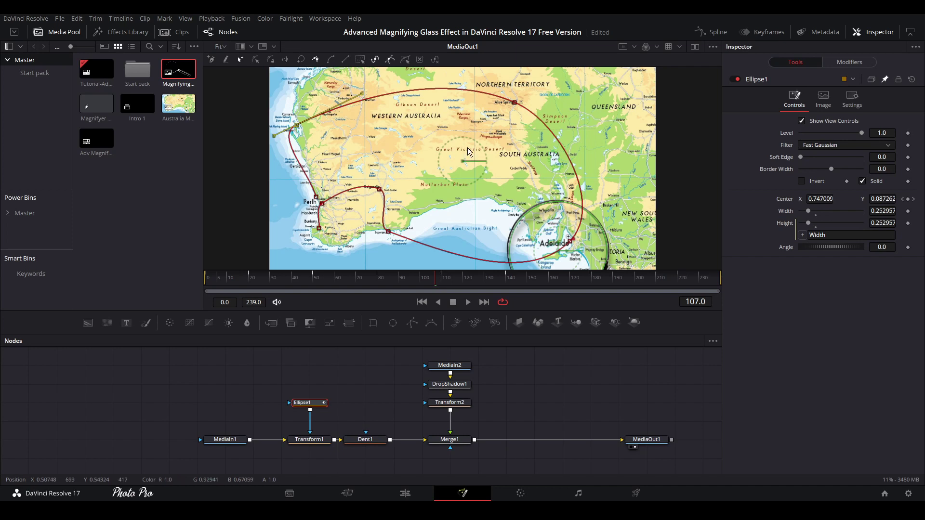
# Bend the path segments through Western Australia, South Australia and the Great Australian Bight coast, and play the result on the Edit page.
pyautogui.moveTo(429, 88); pyautogui.dragTo(407, 128)
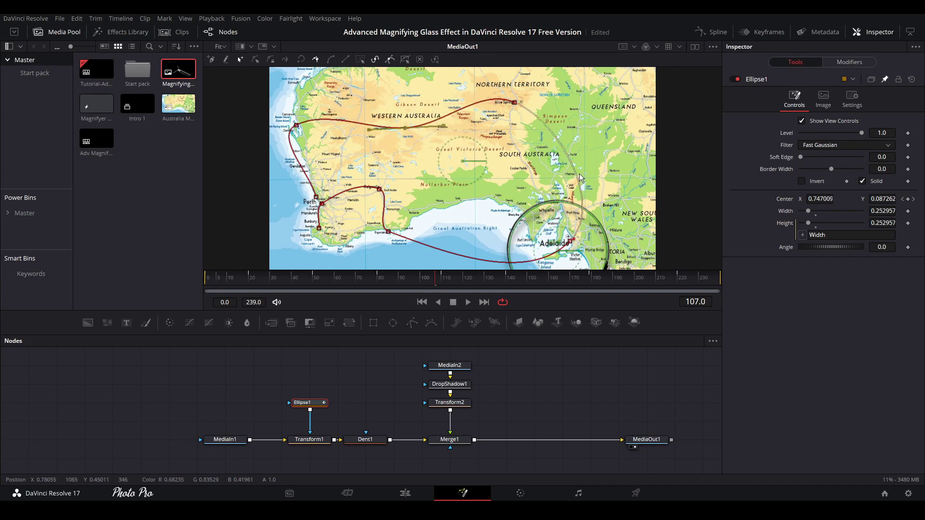
pyautogui.moveTo(577, 177); pyautogui.dragTo(533, 171)
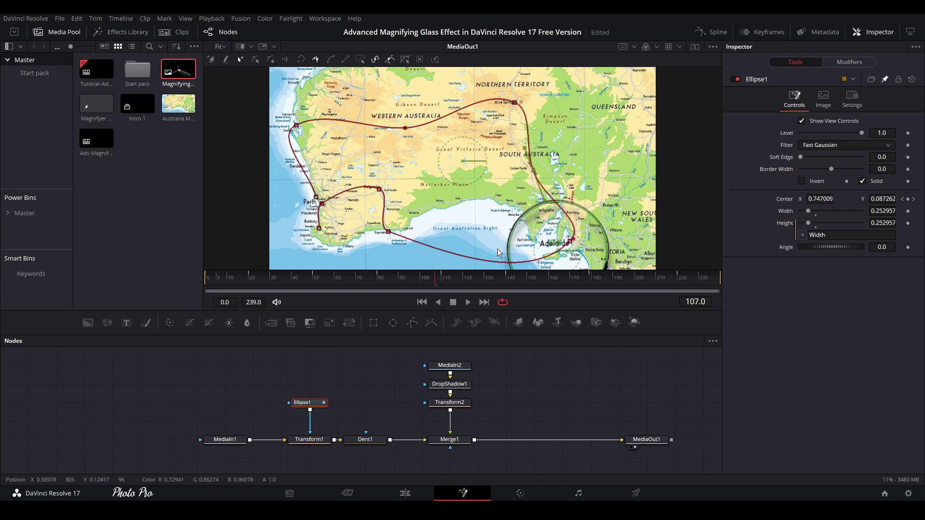
pyautogui.moveTo(489, 266); pyautogui.dragTo(473, 197)
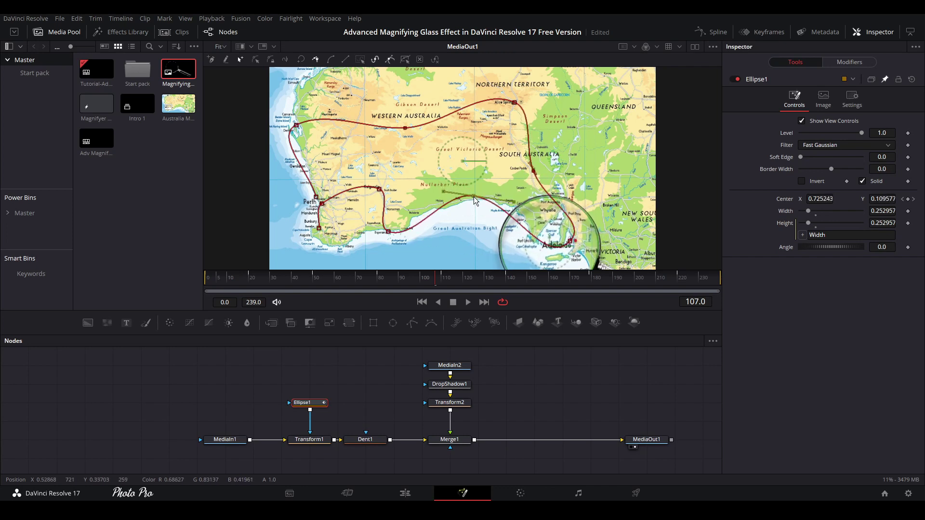
pyautogui.click(394, 498)
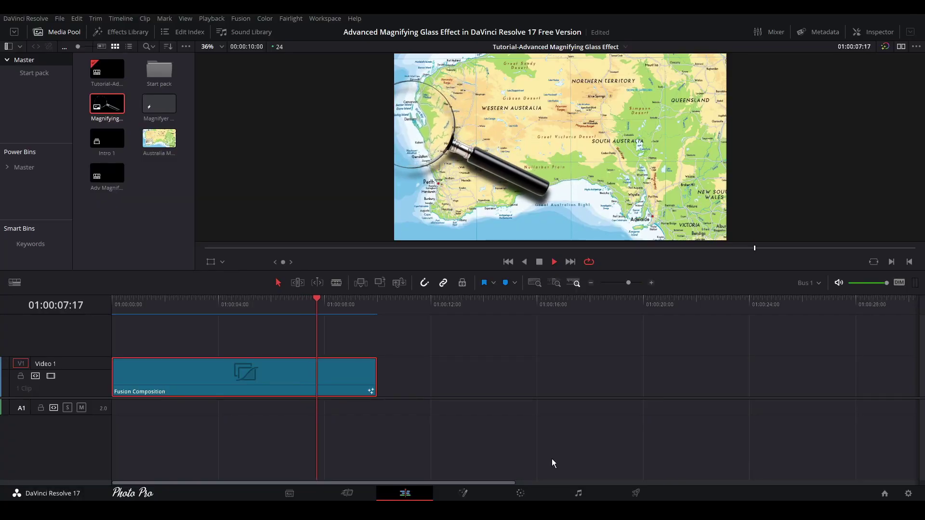
pyautogui.press('space')
# Back in Fusion, show Ellipse1's Center path displacement curve in the Spline editor, fitted to the view.
pyautogui.click(463, 493)
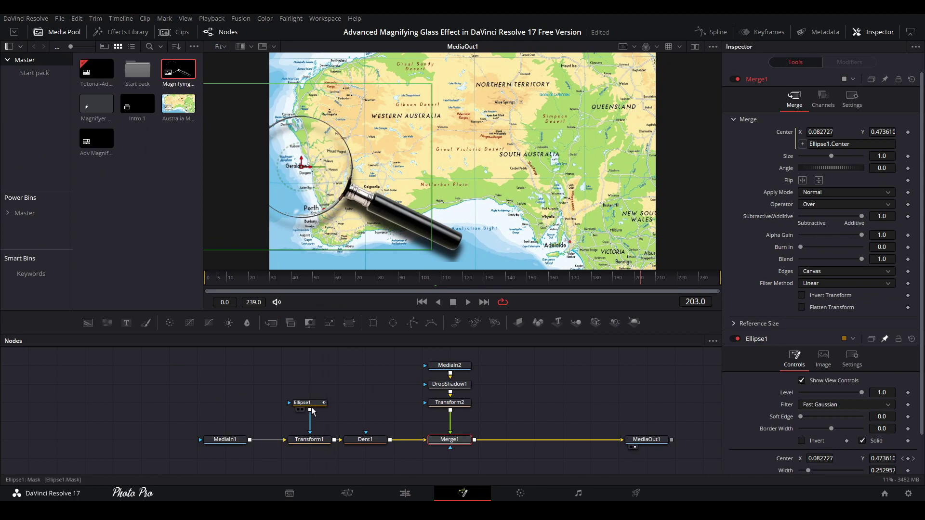
pyautogui.click(308, 407)
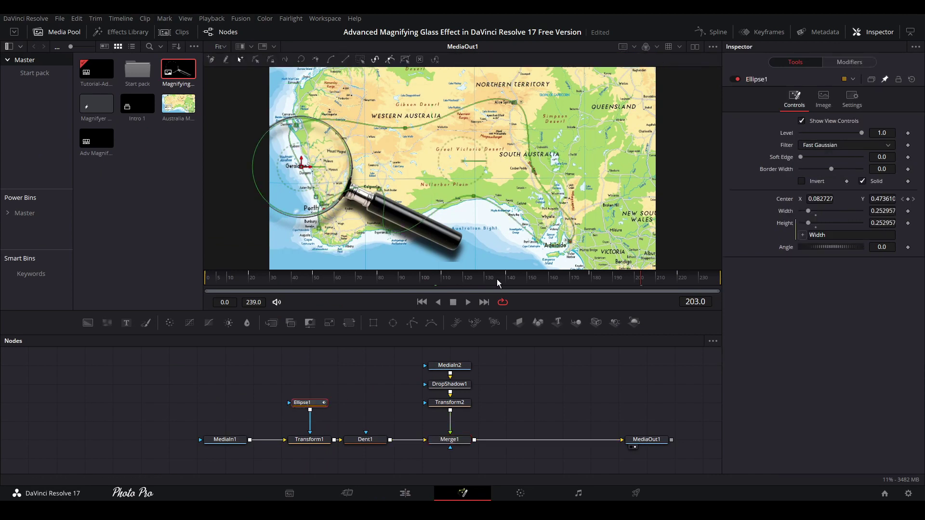
pyautogui.click(716, 33)
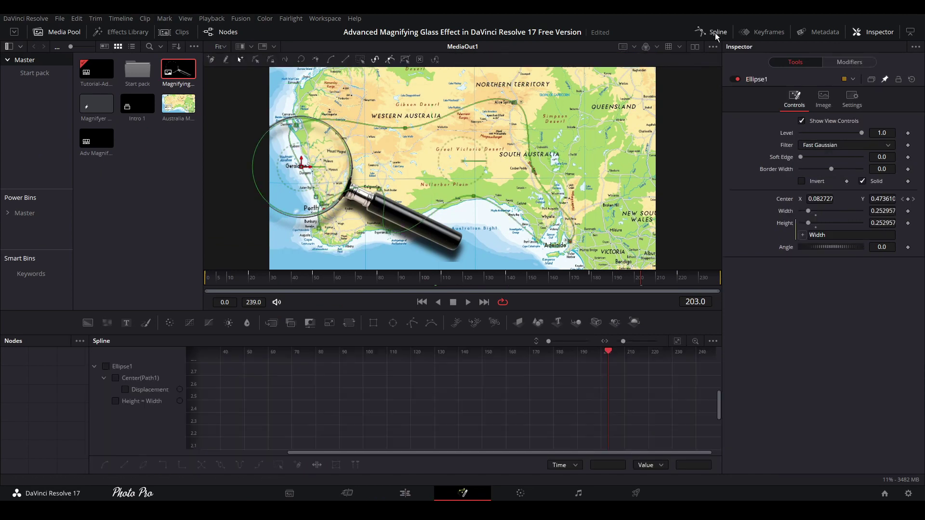
pyautogui.click(124, 389)
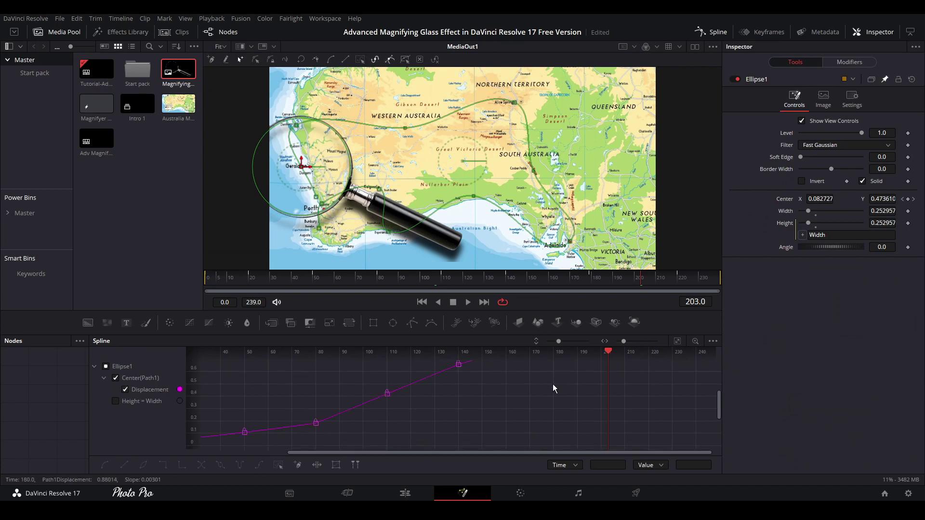
pyautogui.click(677, 341)
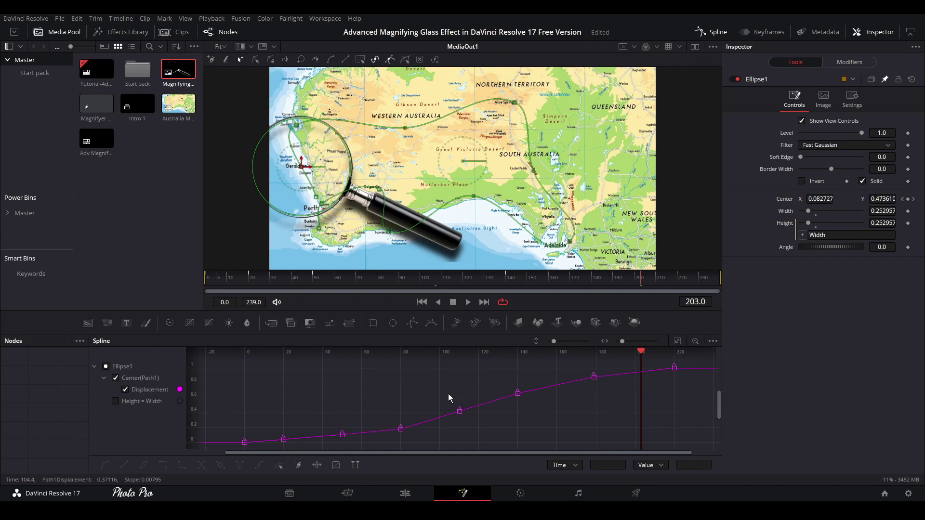
# Select all displacement keyframes and time-stretch them to slow the movement, moving the last keyframe to about frame 300.
pyautogui.scroll(-3, 448, 398)
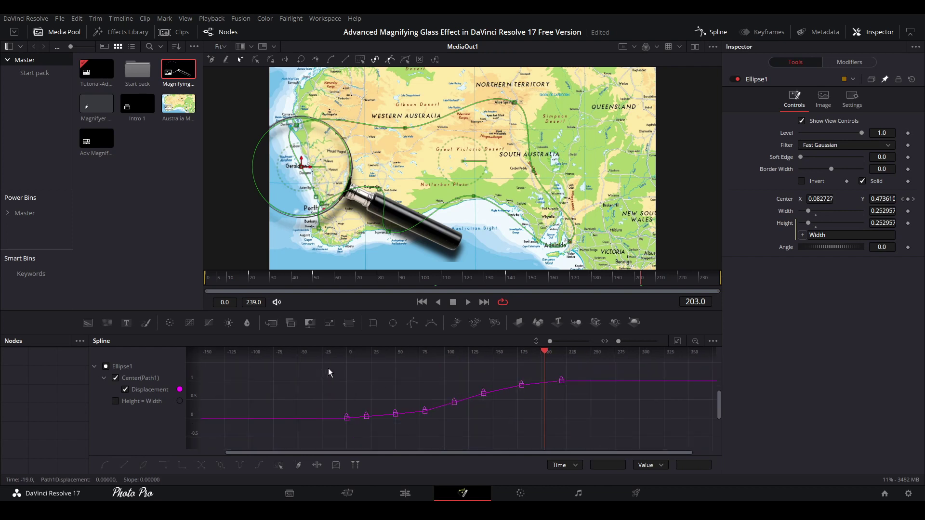
pyautogui.moveTo(337, 366); pyautogui.dragTo(591, 427)
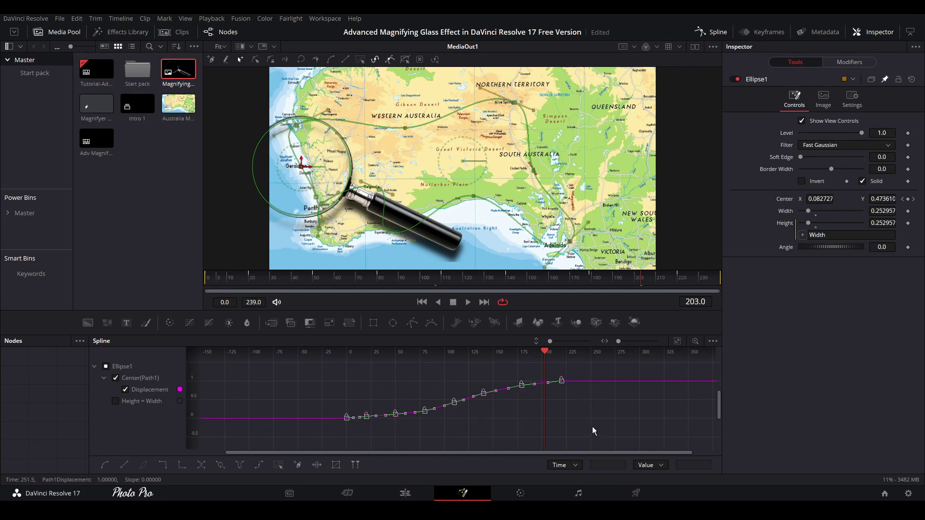
pyautogui.click(317, 464)
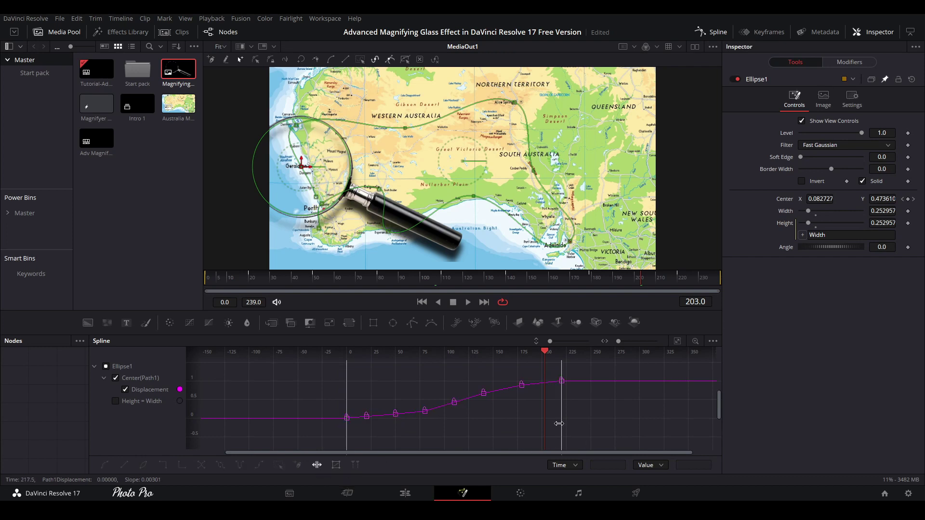
pyautogui.moveTo(562, 424); pyautogui.dragTo(639, 431)
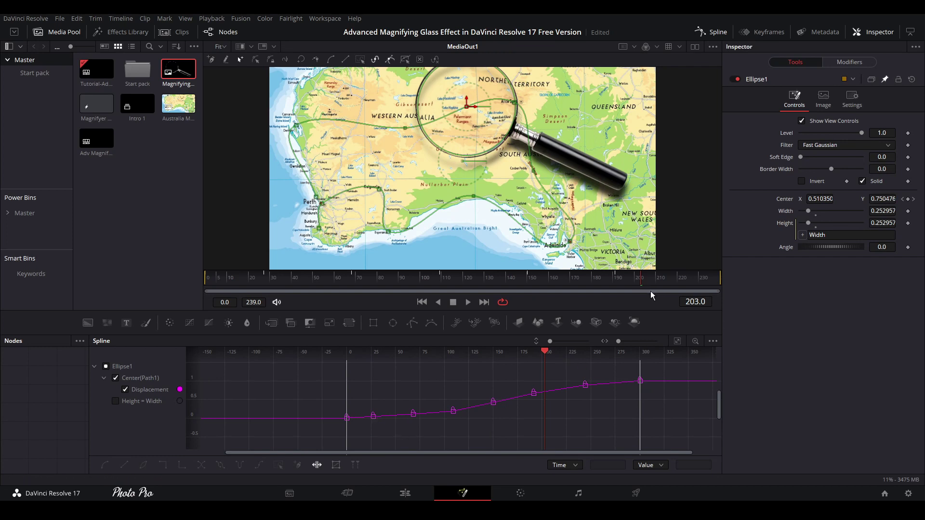
pyautogui.click(320, 466)
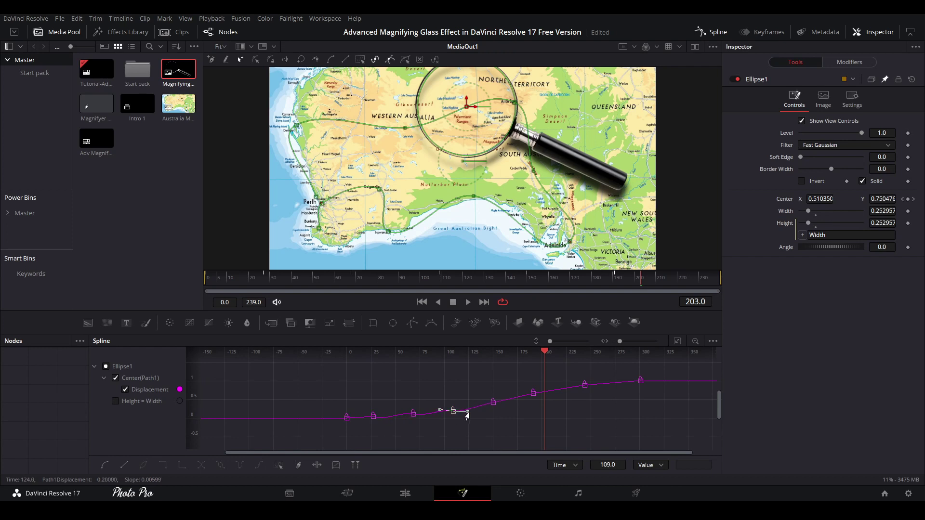
# Flatten the displacement curve's handles at the middle keyframes, including frames 191 and 244, to ease the lens past each stop.
pyautogui.click(493, 402)
pyautogui.click(533, 393)
pyautogui.moveTo(548, 395); pyautogui.dragTo(551, 399)
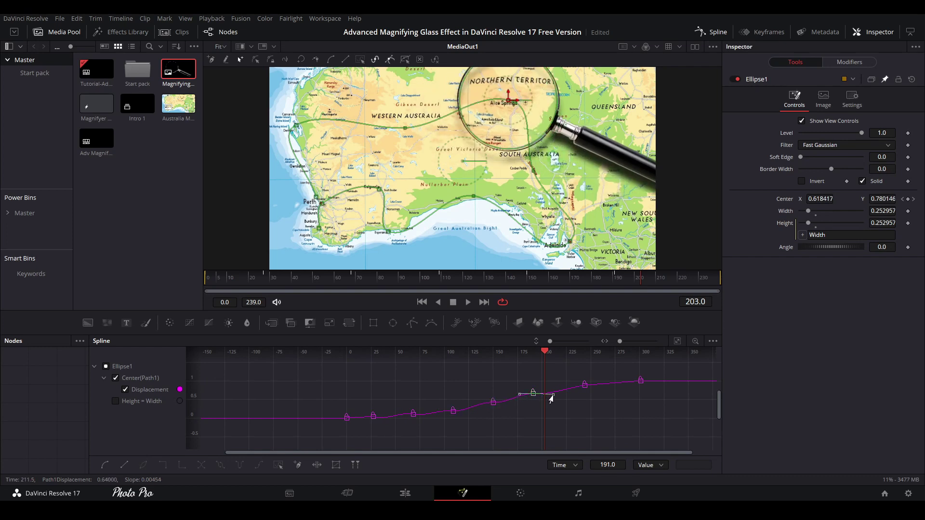
pyautogui.click(584, 385)
pyautogui.moveTo(602, 389); pyautogui.dragTo(603, 391)
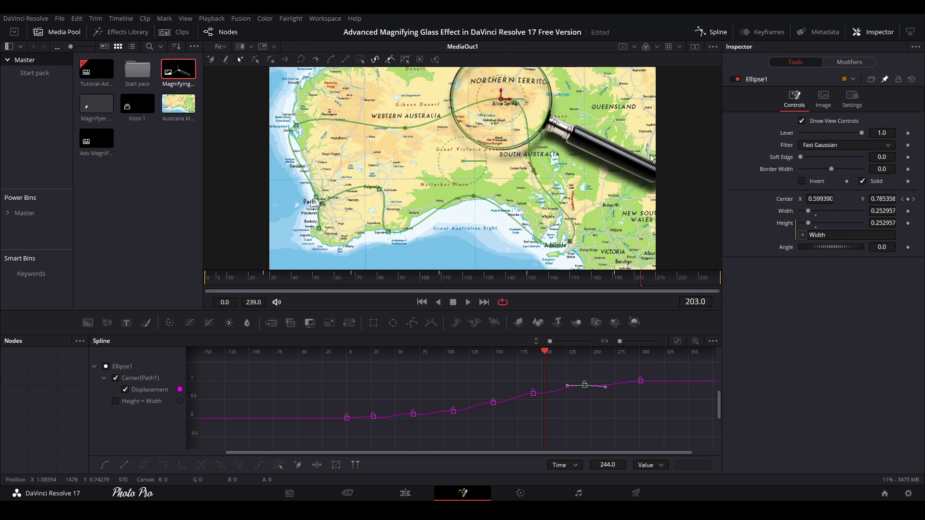
# Play the retimed animation in the Fusion viewer and full screen from the Edit page.
pyautogui.click(468, 302)
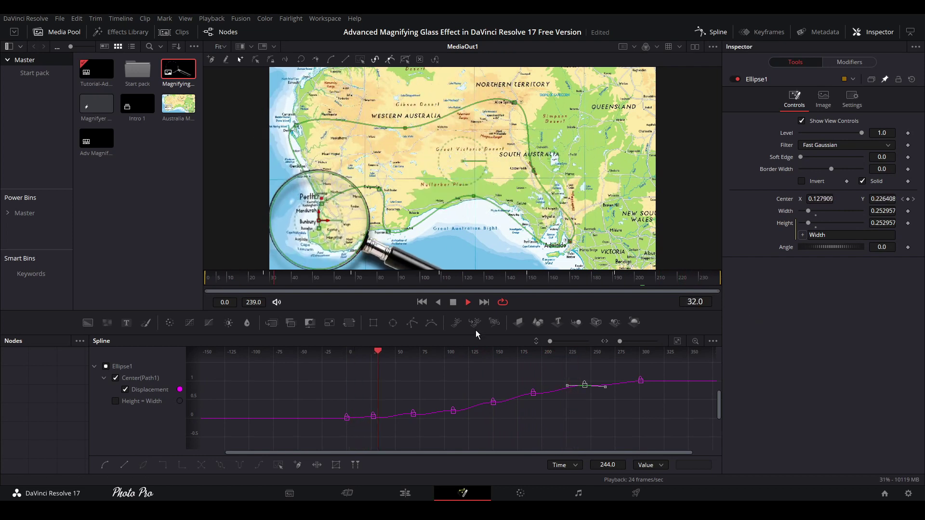
pyautogui.click(452, 303)
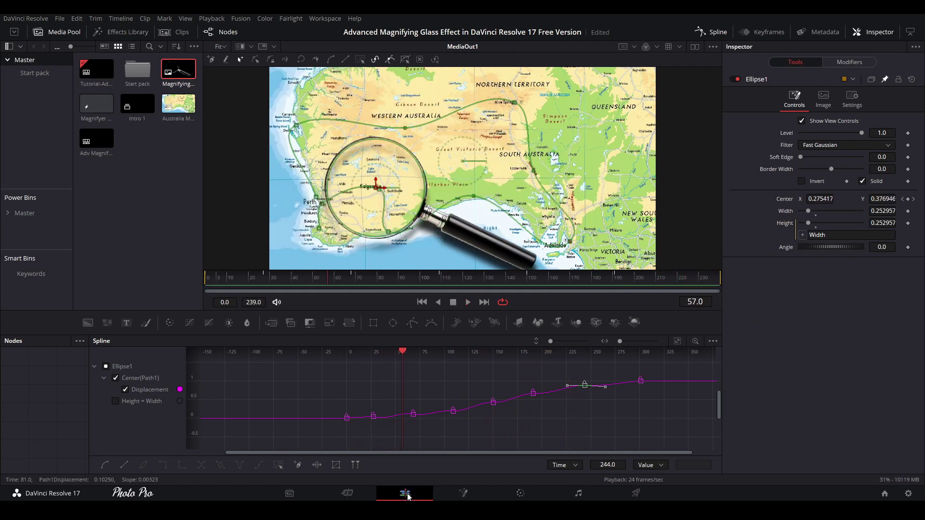
pyautogui.click(404, 493)
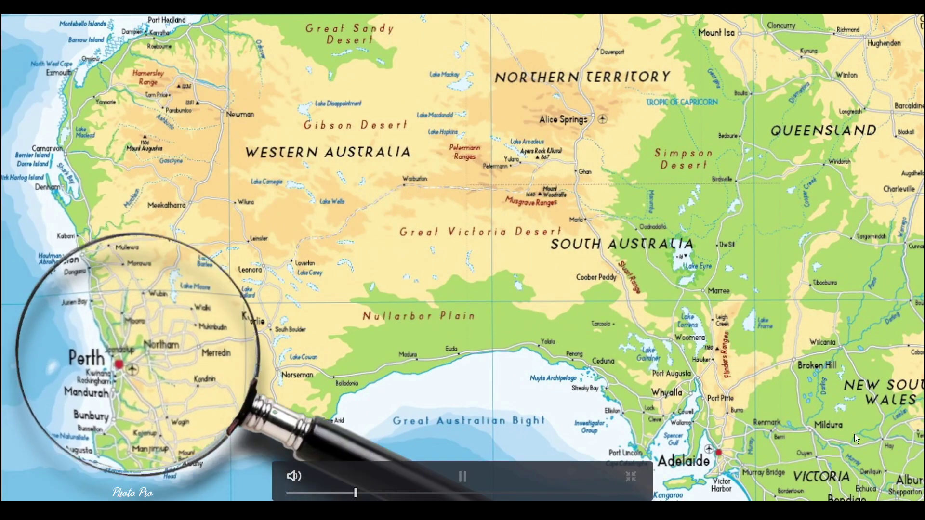
pyautogui.press('space')
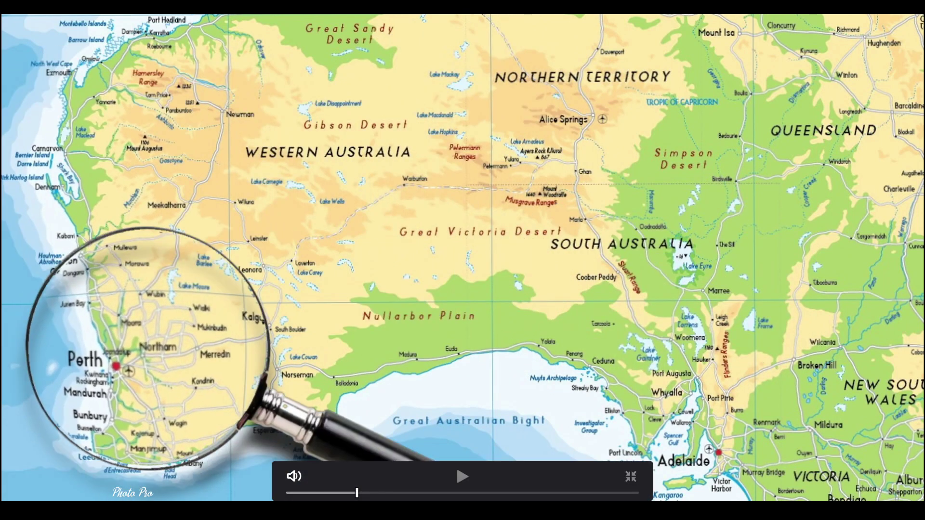
pyautogui.press('space')
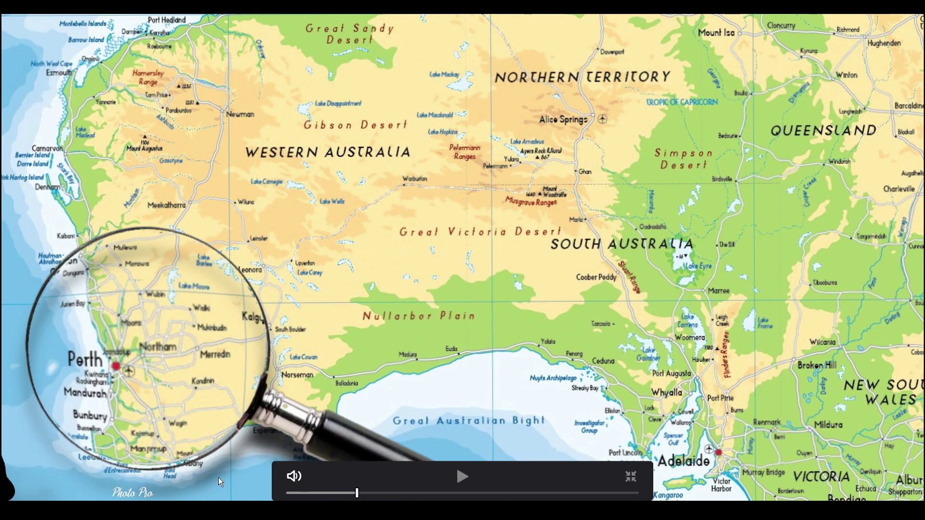